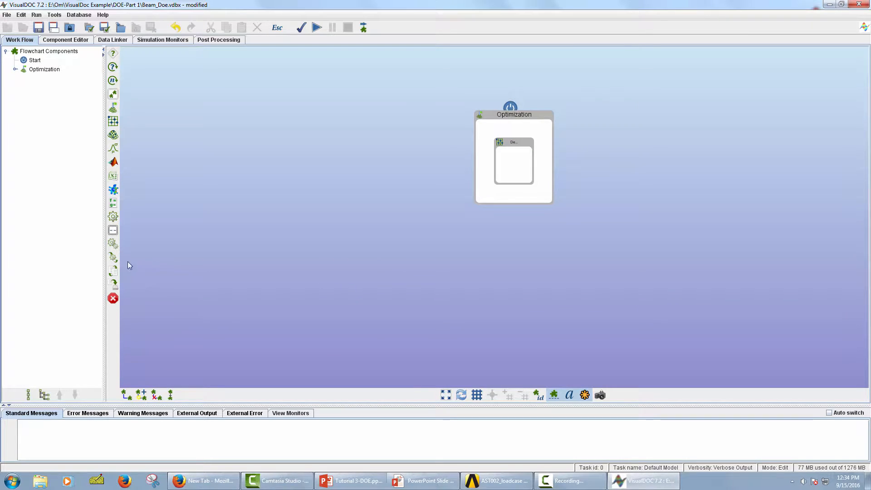
Add an Executable Wrapper inside the Design of Experiments component and a Stop component below the Optimization block
left_click_drag(113, 257, 214, 267)
left_click_drag(511, 175, 513, 164)
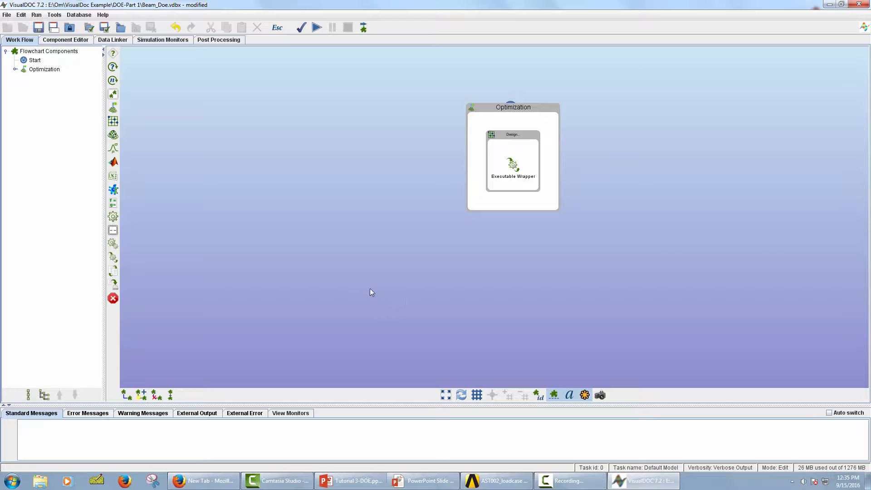
left_click_drag(113, 298, 517, 249)
Auto-connect all models in the flowchart and automatically rearrange them using their connections
left_click(67, 51)
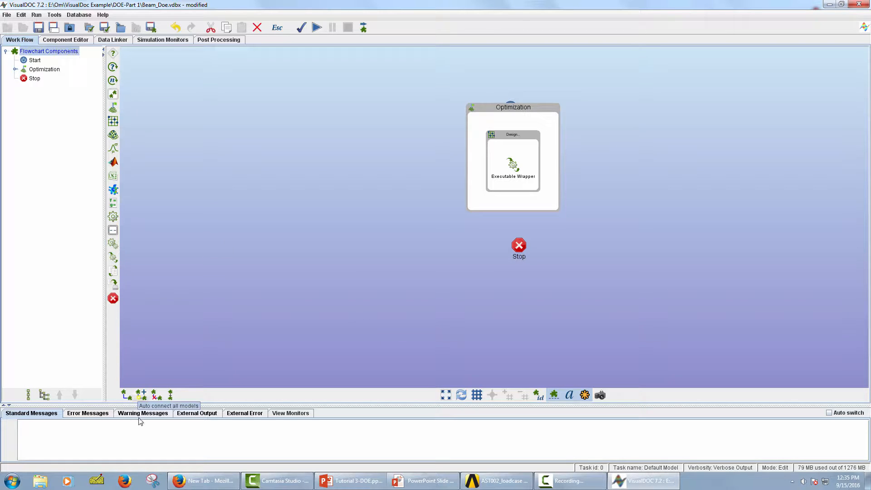
left_click(142, 395)
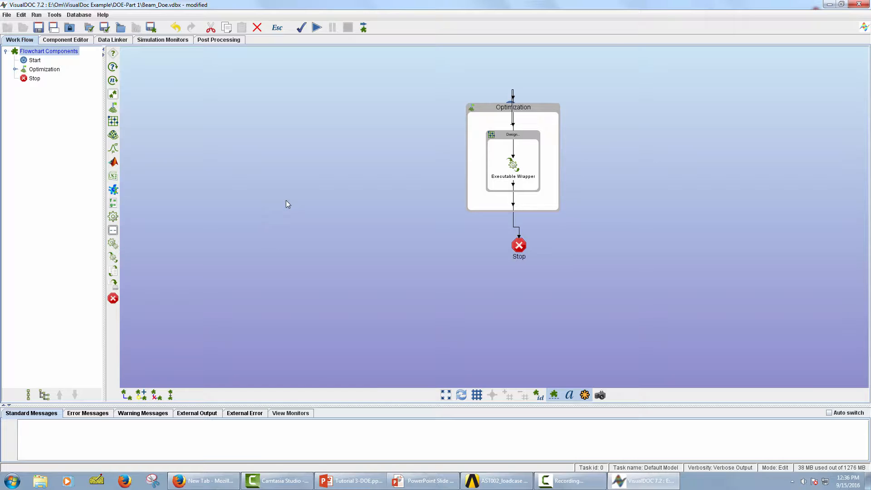
left_click(170, 395)
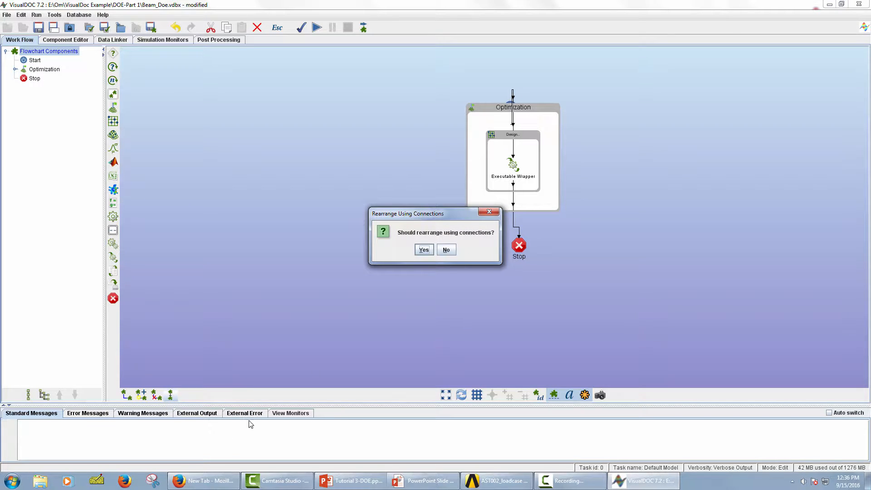
left_click(424, 251)
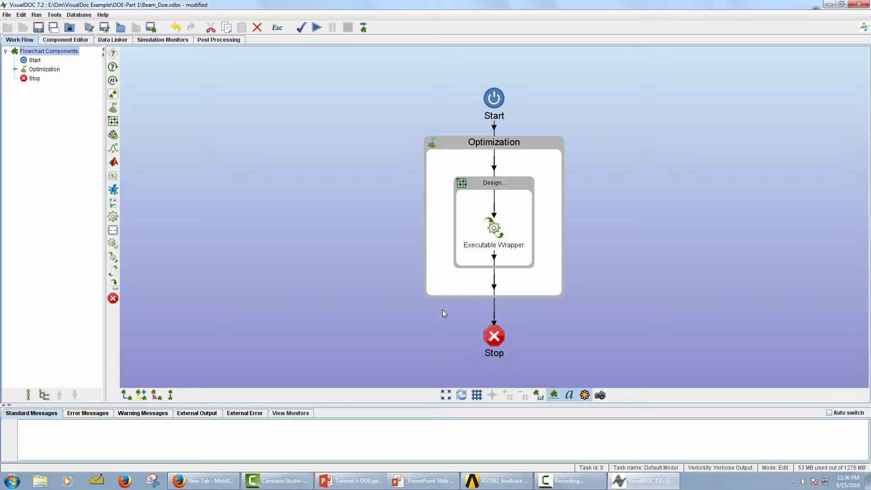
Define the variables W1, W2, W3, H1, H2, H3, V, D, S1, S2 and S3 for the Executable Wrapper in the component editor
left_click(71, 41)
left_click(67, 52)
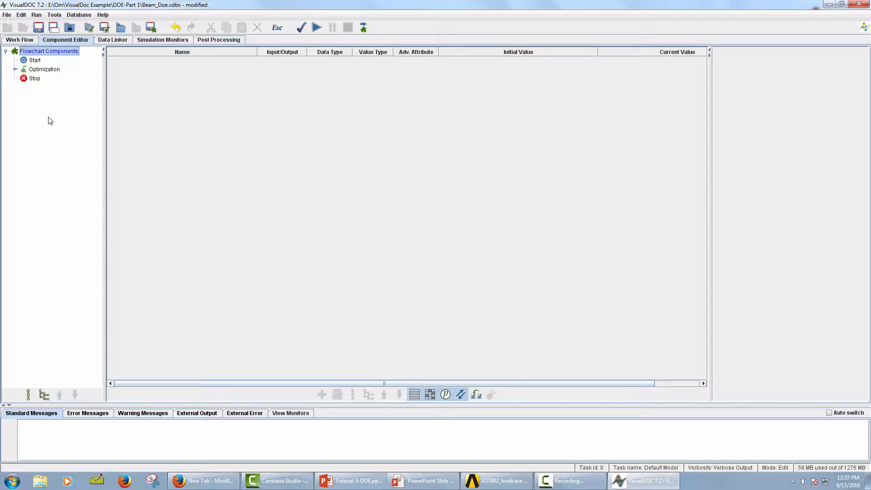
left_click(15, 69)
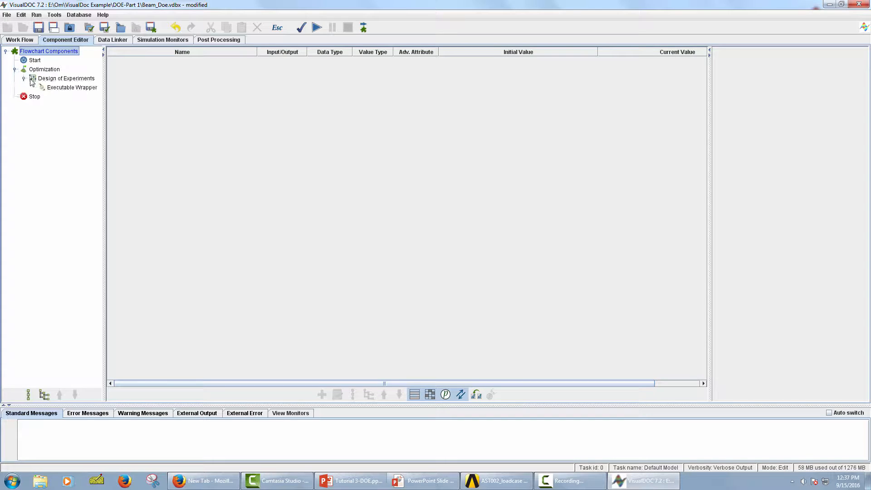
left_click(64, 88)
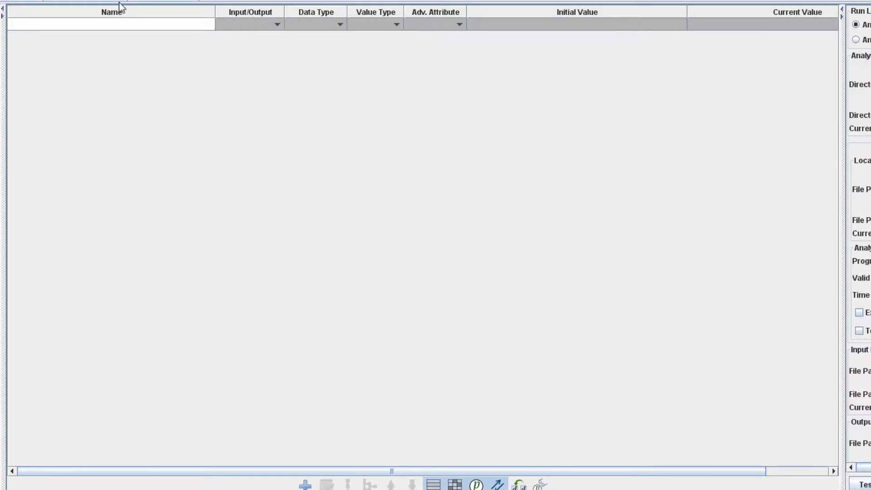
left_click(116, 28)
type("W1")
key("Return")
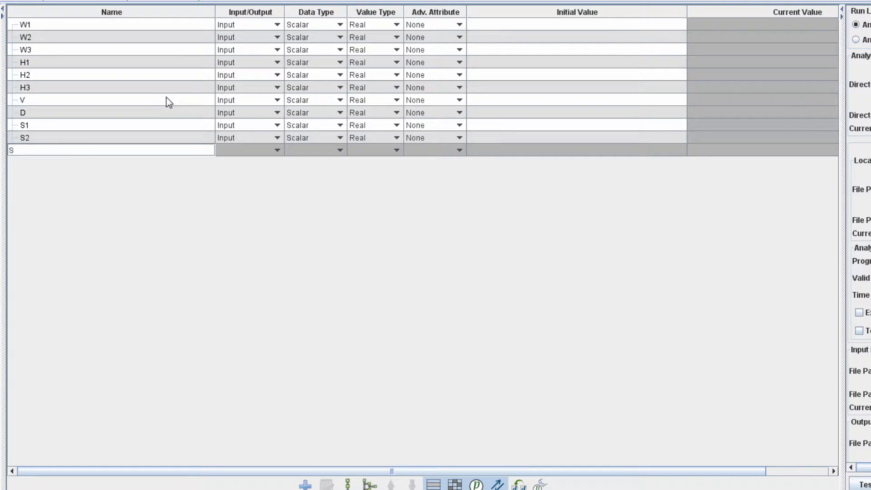
type("3")
key("Return")
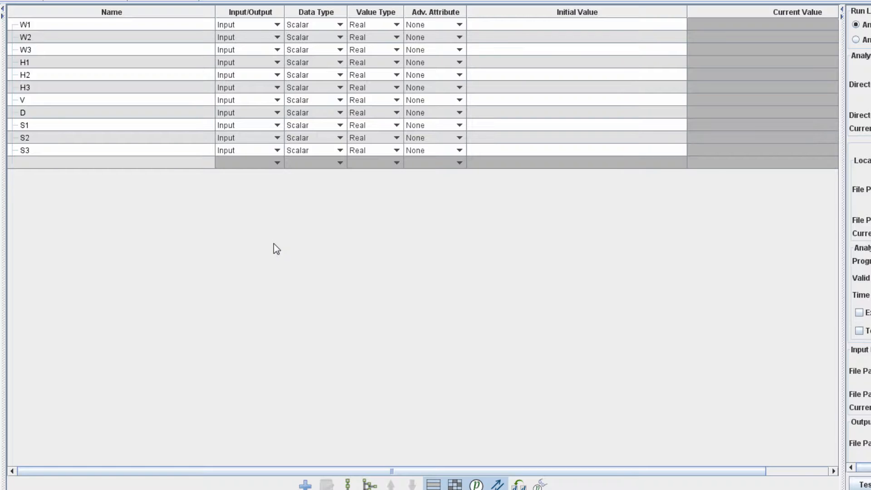
Change the variables V, D, S1, S2 and S3 of the Executable Wrapper from inputs to outputs
left_click(274, 101)
left_click(248, 123)
left_click(248, 113)
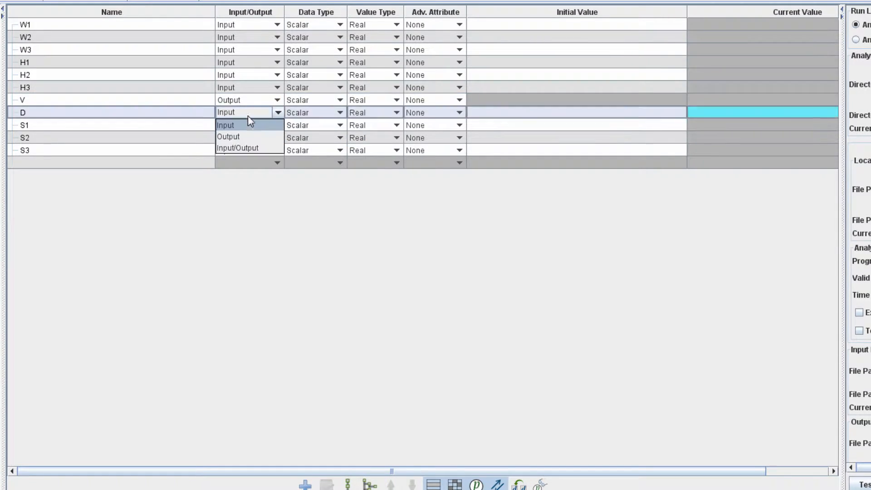
left_click(241, 136)
left_click(244, 127)
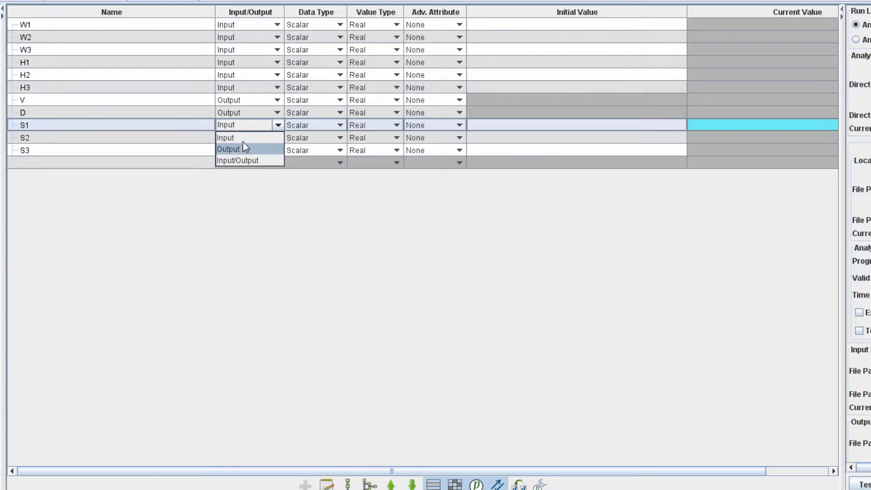
left_click(244, 149)
left_click(244, 138)
left_click(244, 162)
left_click(247, 152)
left_click(250, 174)
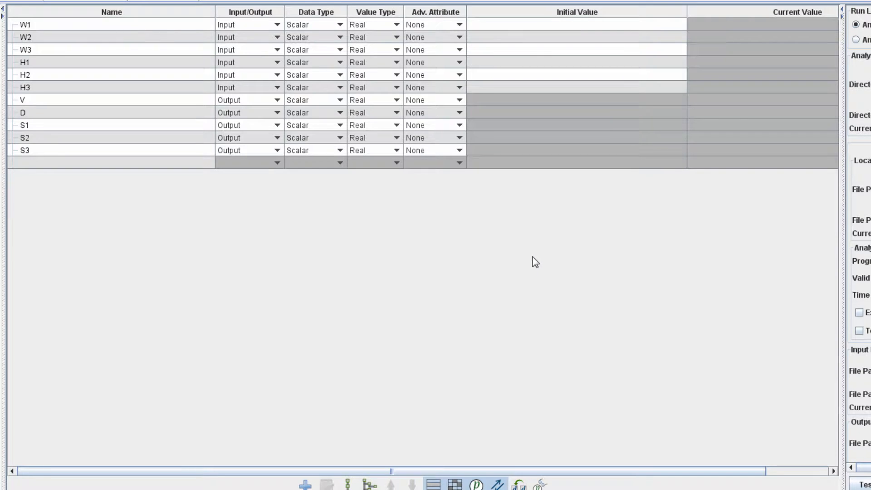
Set the initial values of W1, W2 and W3 to 2.5
left_click(595, 25)
type("2.5")
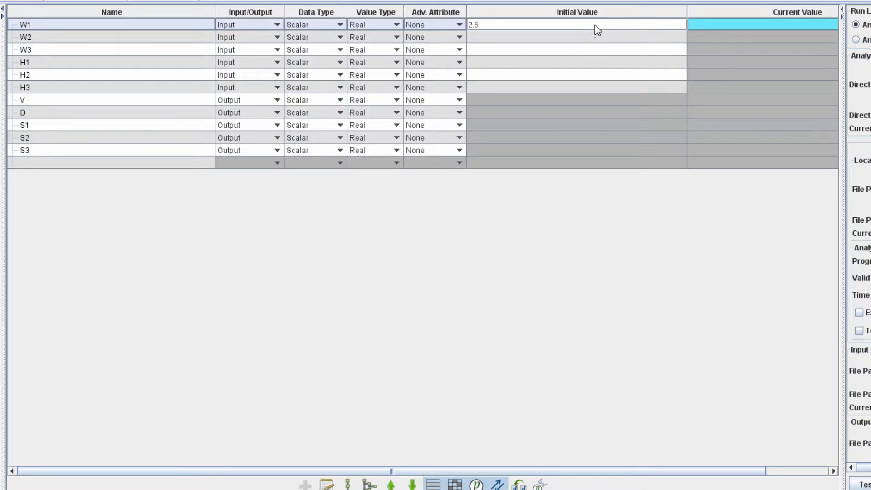
key("Return")
type("2.5")
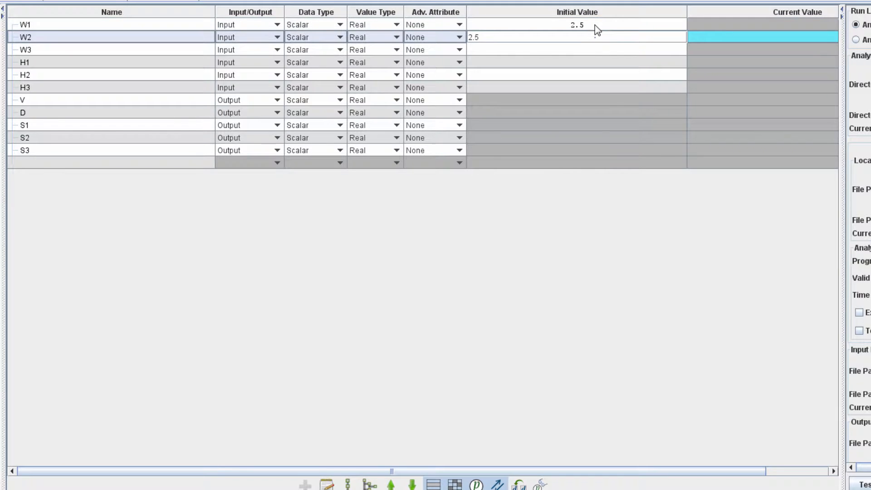
key("Return")
type("2.5")
key("Return")
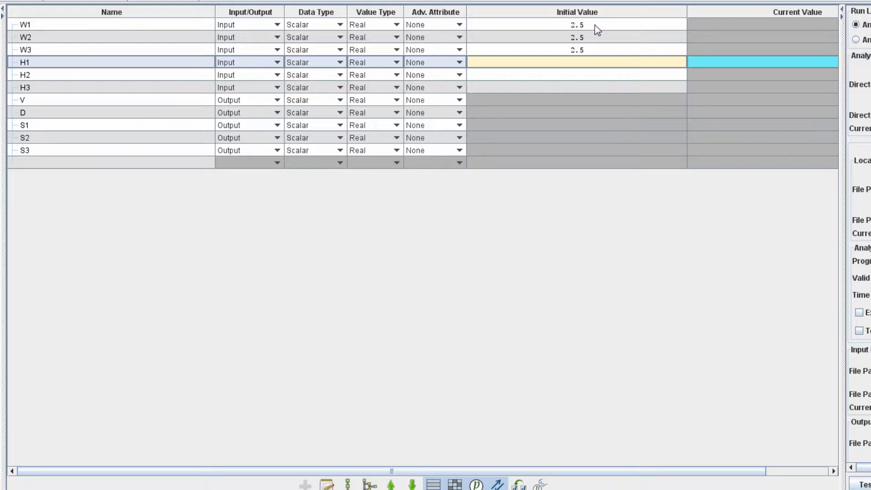
Set the initial values of H1, H2 and H3 to 50
type("50")
key("Return")
type("50")
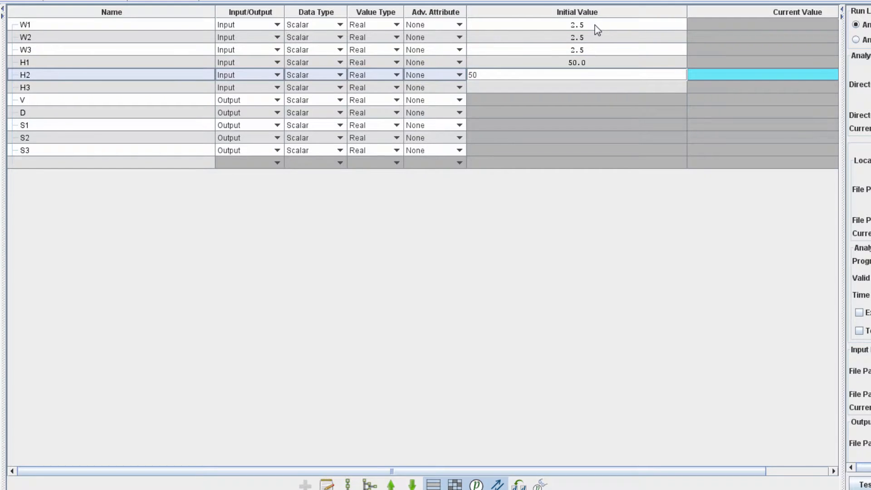
key("Return")
type("50")
key("Return")
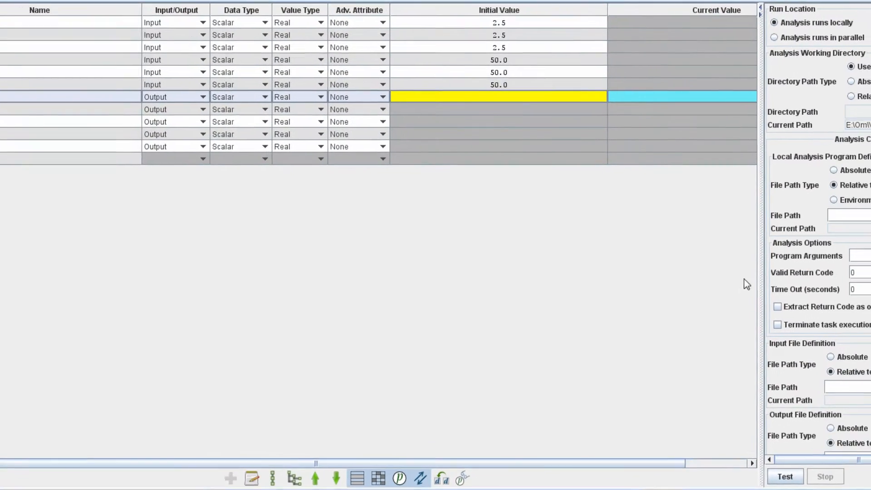
Choose beam_doe.exe from the DOE-Part 1 folder as the wrapper's local analysis program
left_click_drag(674, 263, 584, 293)
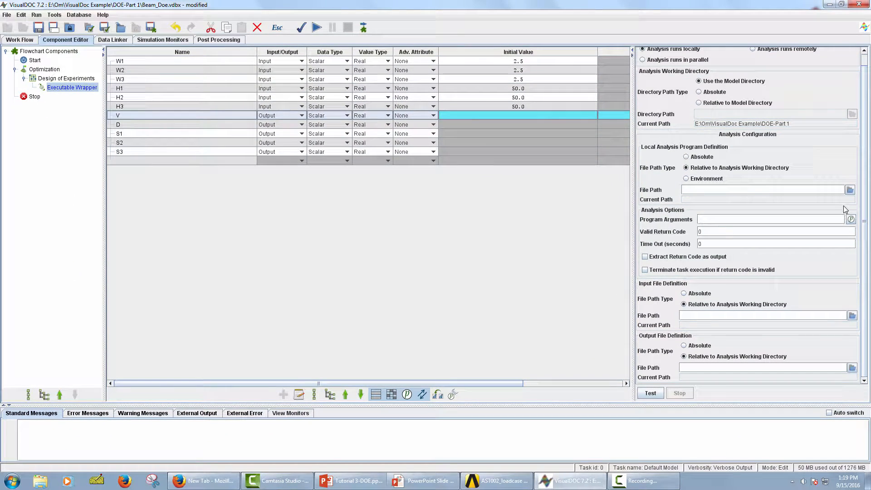
left_click(849, 191)
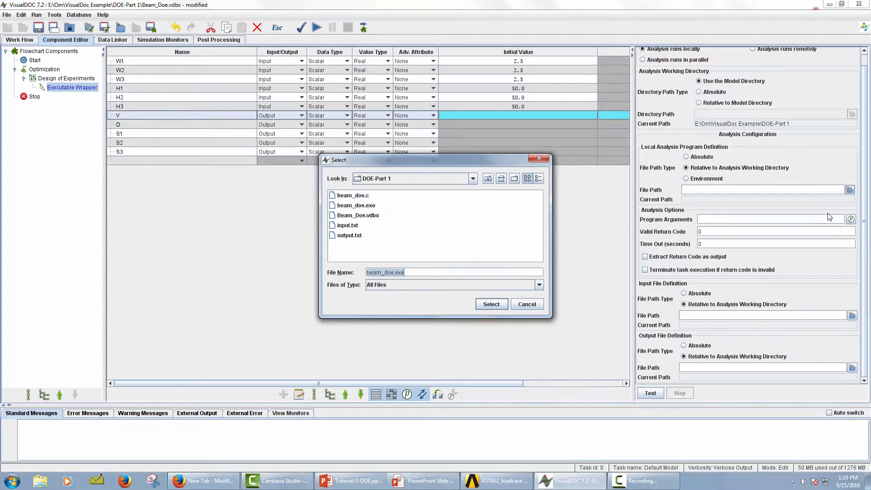
left_click(367, 207)
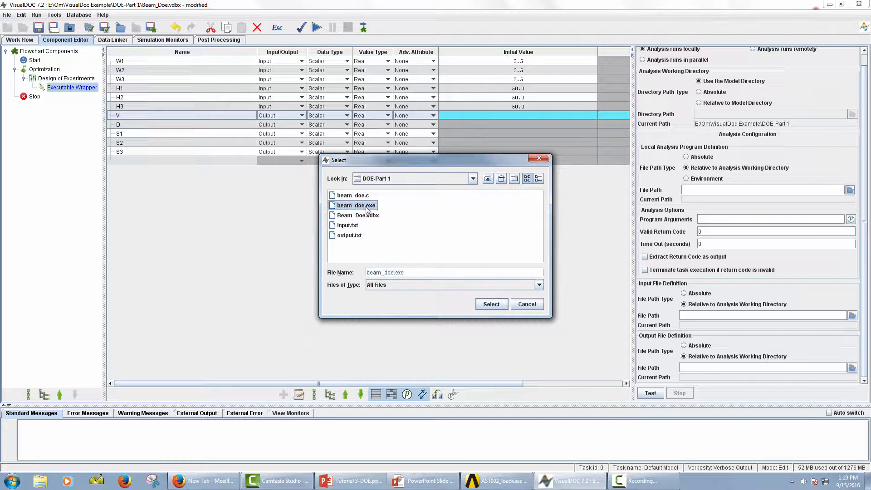
left_click(487, 305)
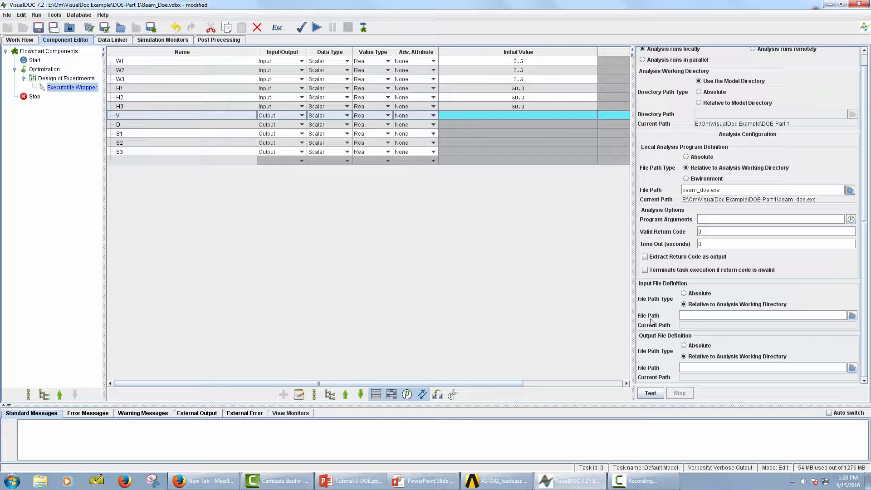
Choose input.txt from the DOE-Part 1 folder as the wrapper's input file
left_click(852, 316)
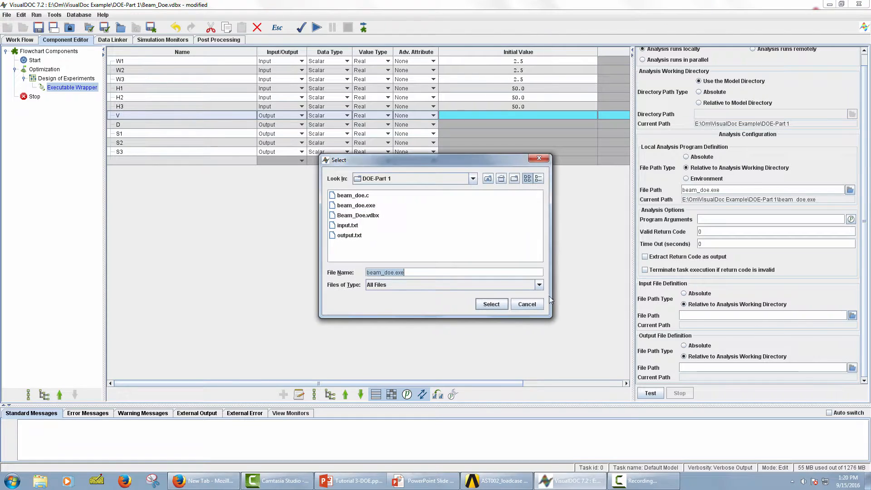
left_click(348, 225)
left_click(491, 304)
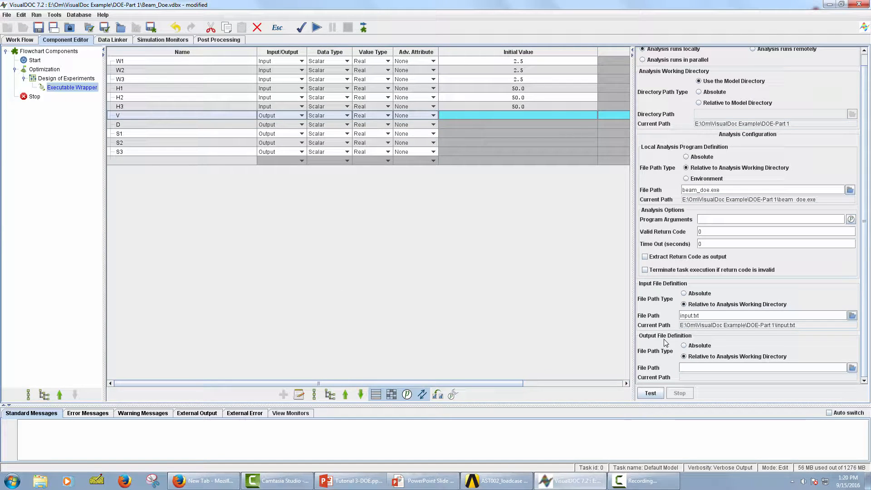
Choose output.txt as the wrapper's output file and run a test of the executable program
left_click(852, 368)
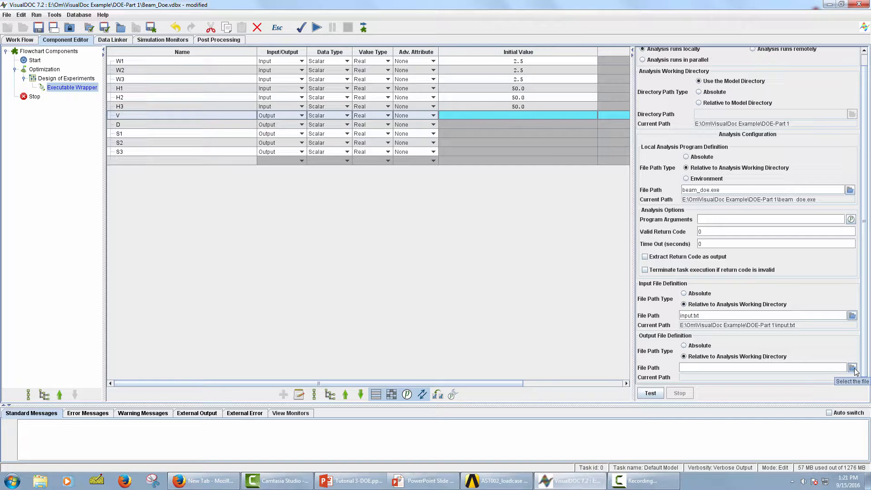
left_click(354, 236)
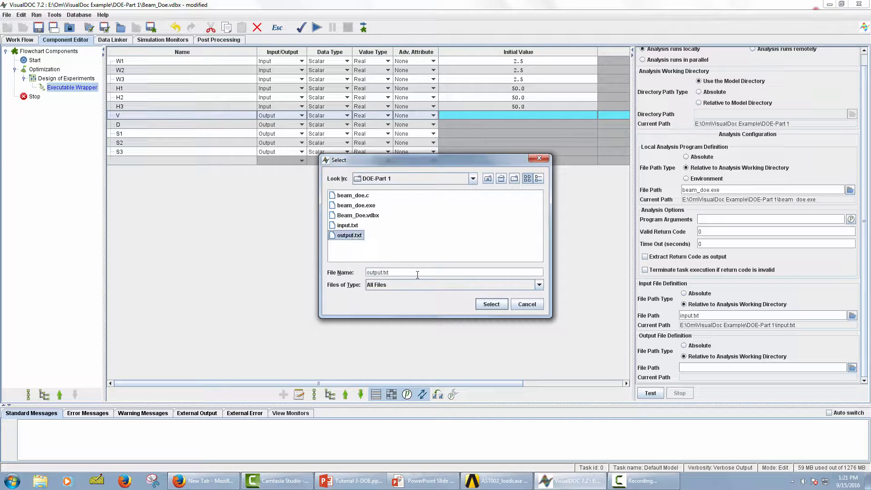
left_click(492, 304)
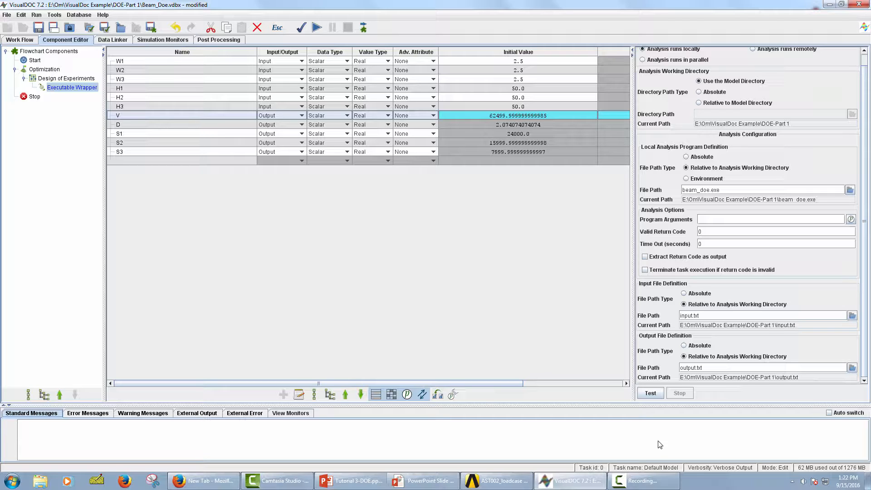
left_click(652, 393)
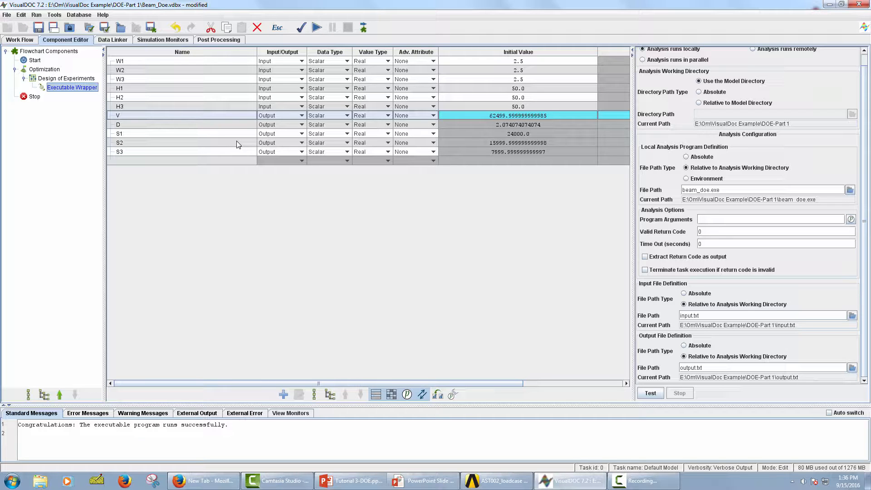
Automatically add and link the Executable Wrapper's data to the Design of Experiments model in the Data Linker
left_click(113, 39)
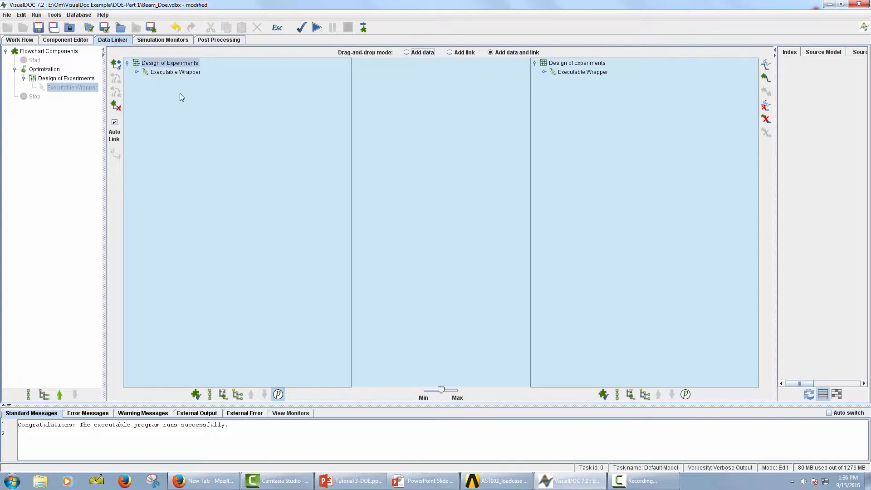
left_click(73, 81)
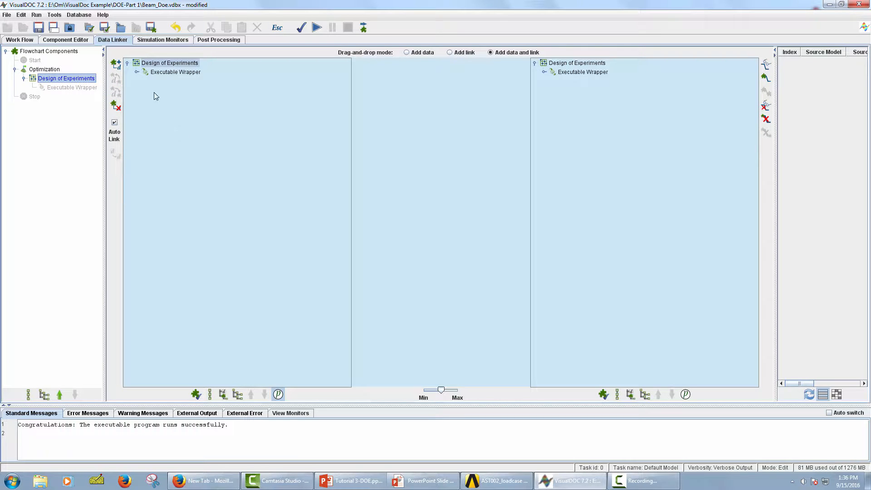
left_click(172, 65)
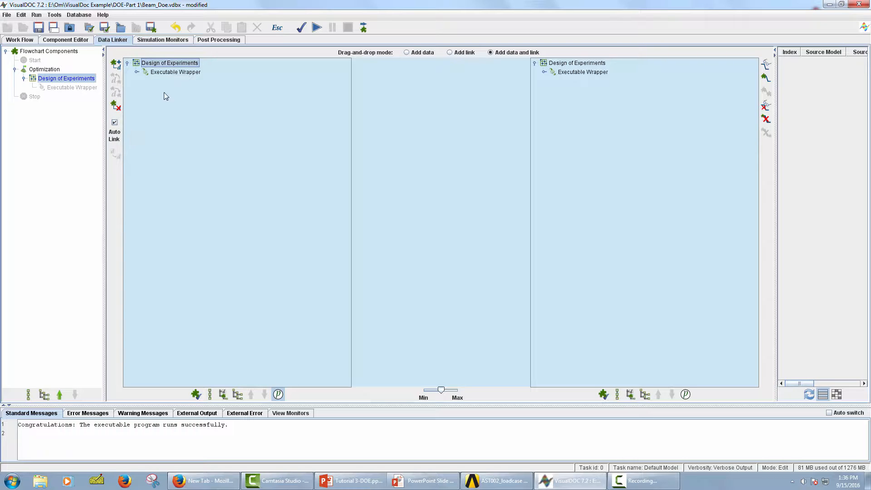
left_click(116, 65)
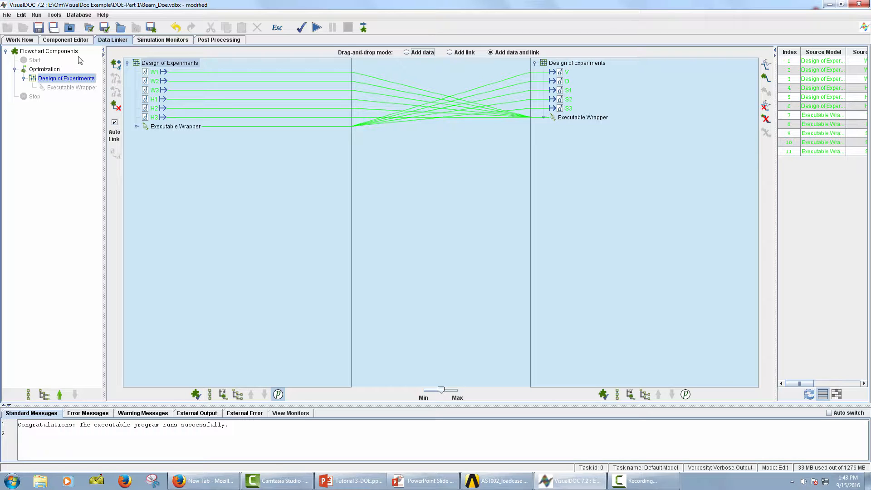
In the Design of Experiments component, set the lower bounds of W1, W2 and W3 to 1 and their upper bounds to 5
left_click(71, 42)
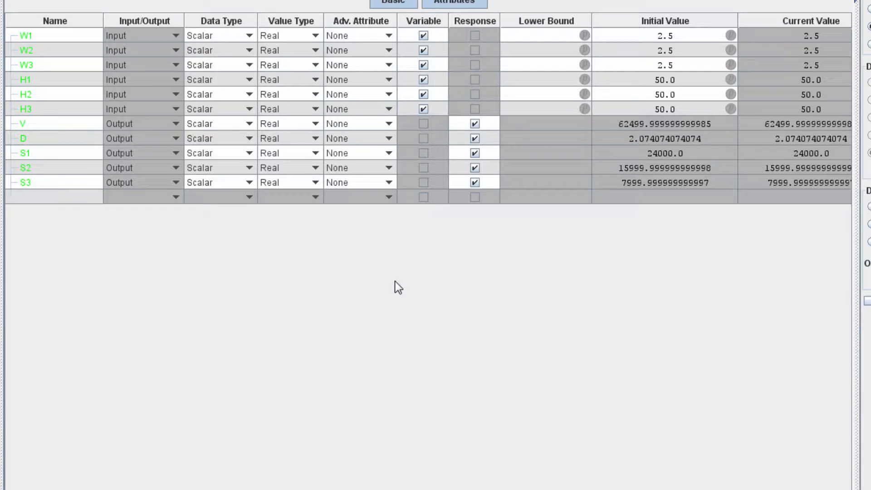
left_click(549, 36)
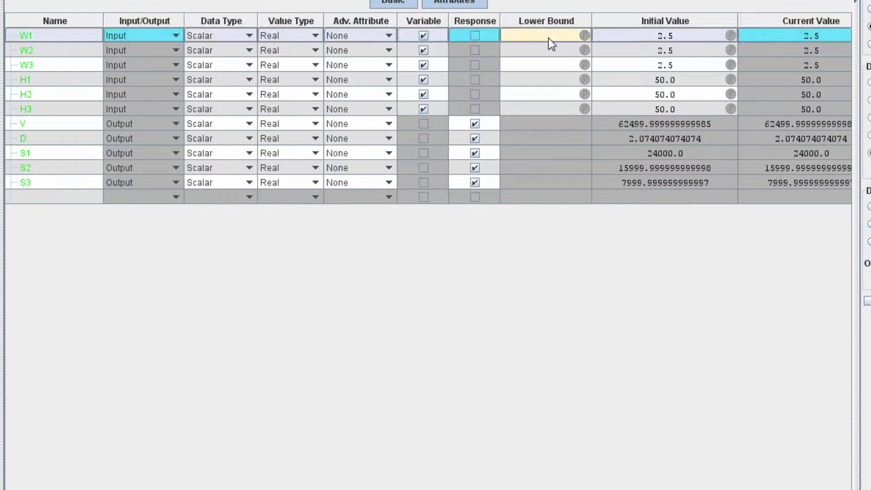
type("1")
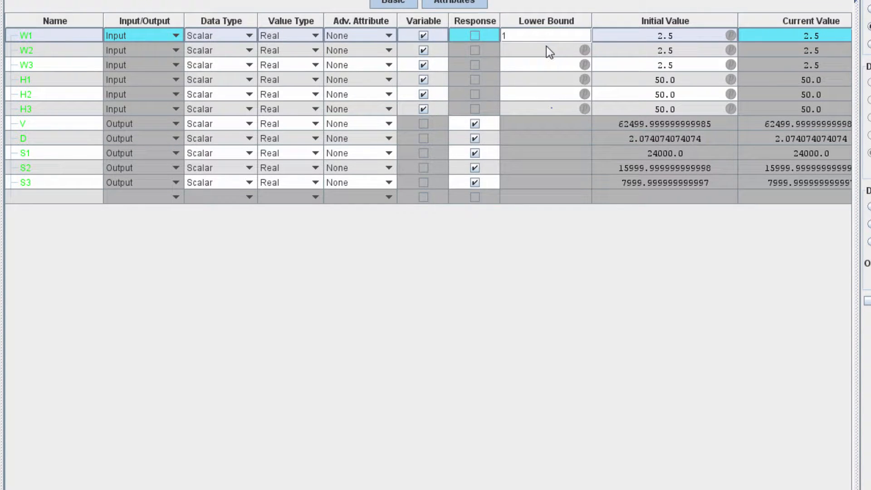
key("Return")
type("1")
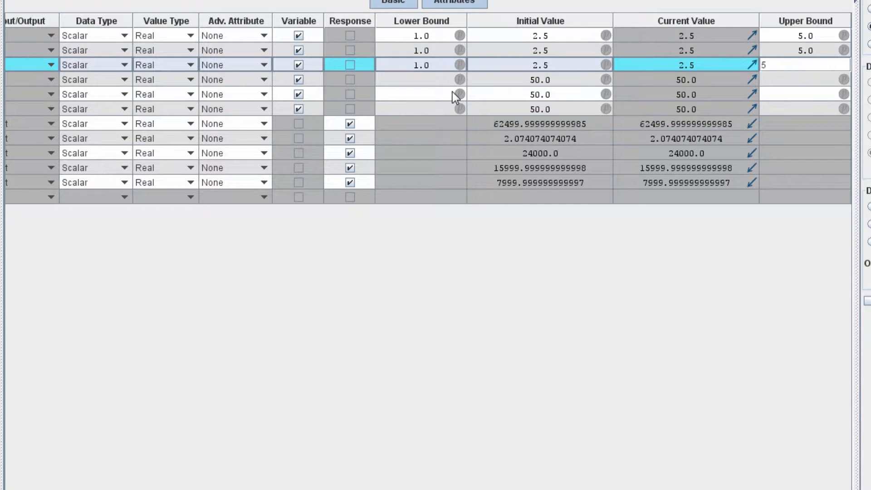
key("Return")
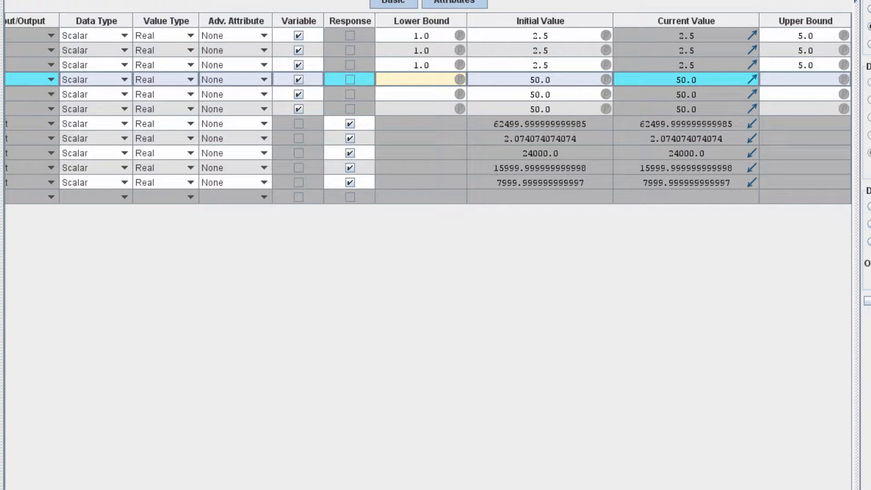
Set the lower bounds of H1, H2 and H3 to 40 and their upper bounds to 60 in the Design of Experiments component
scroll(428, 109, "left", 3)
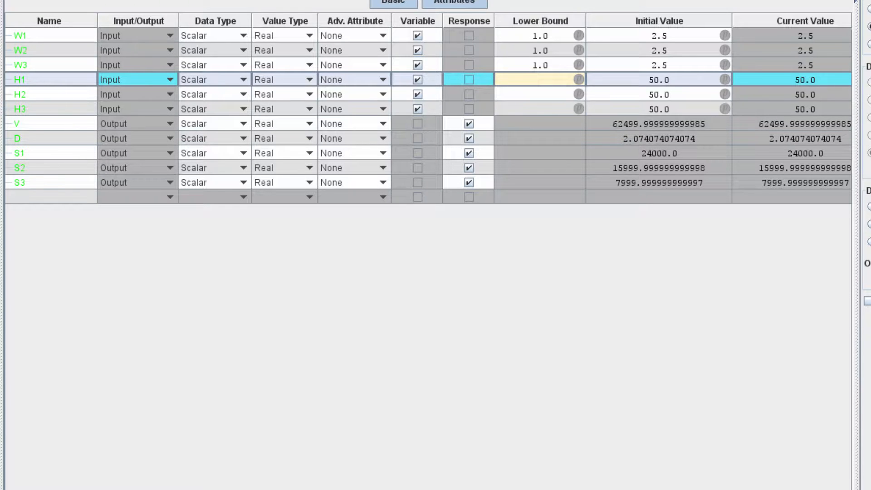
type("40")
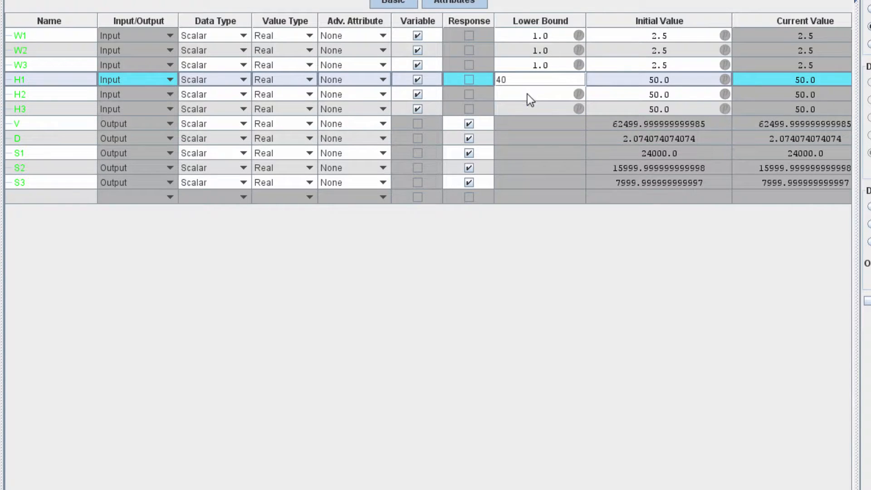
key("Return")
type("40")
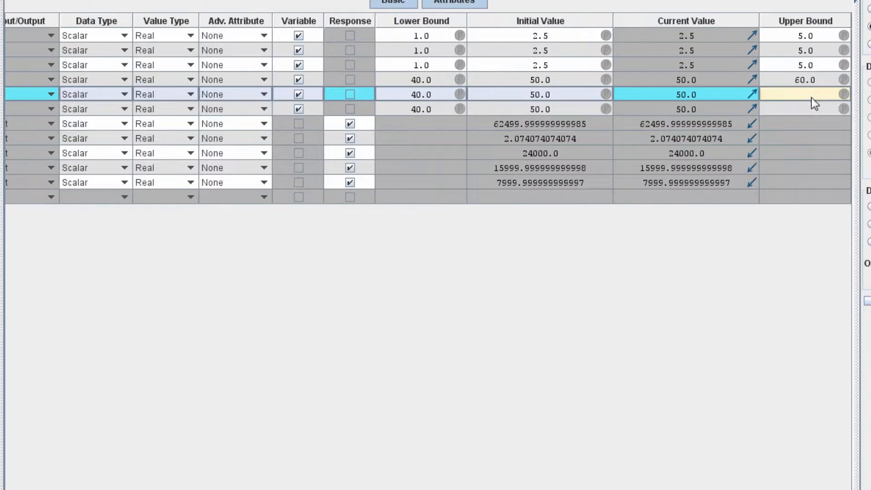
type("60")
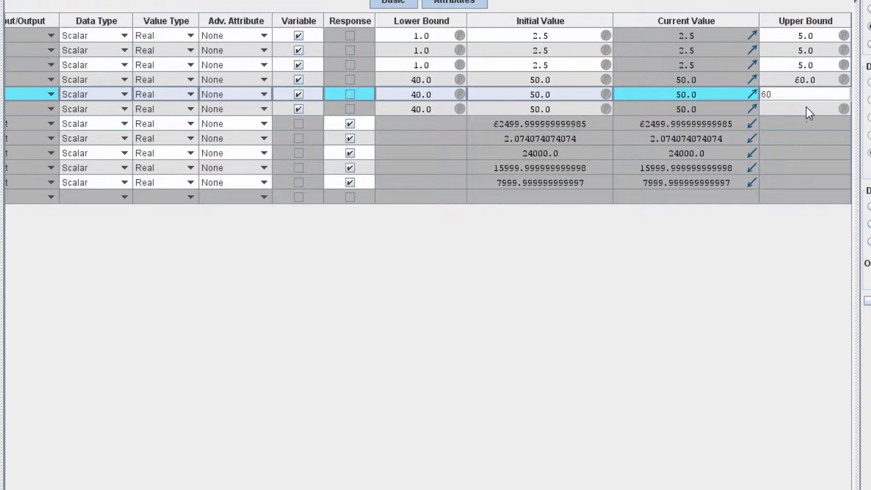
key("Return")
type("60")
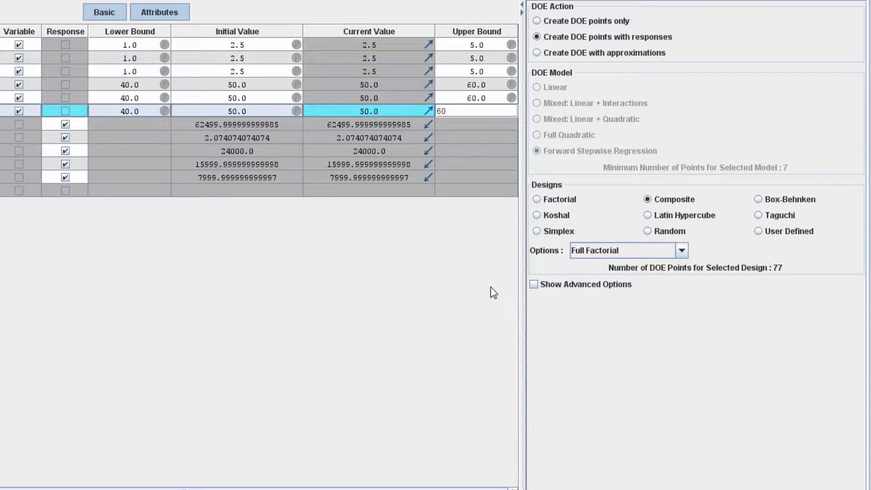
Configure DOE with approximations using a Composite 2^(6-1) Fractional Factorial design, reusing the approximation from first invocation when run as subflow
left_click(538, 53)
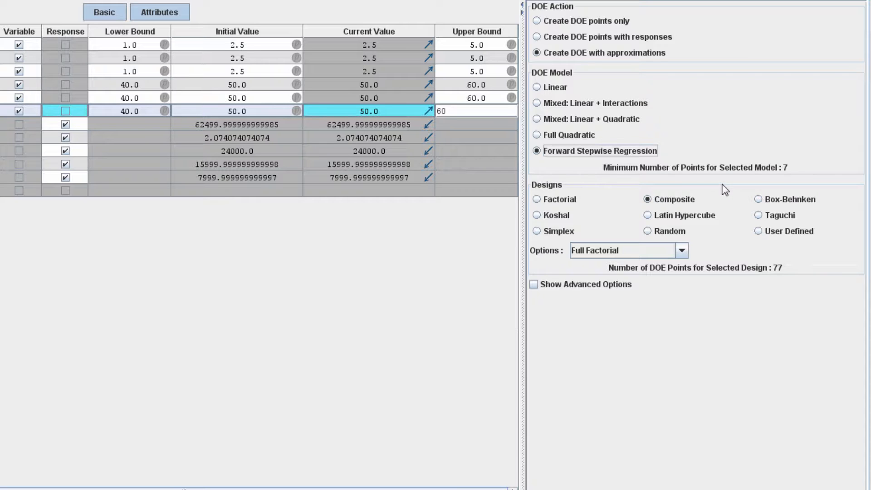
left_click(679, 201)
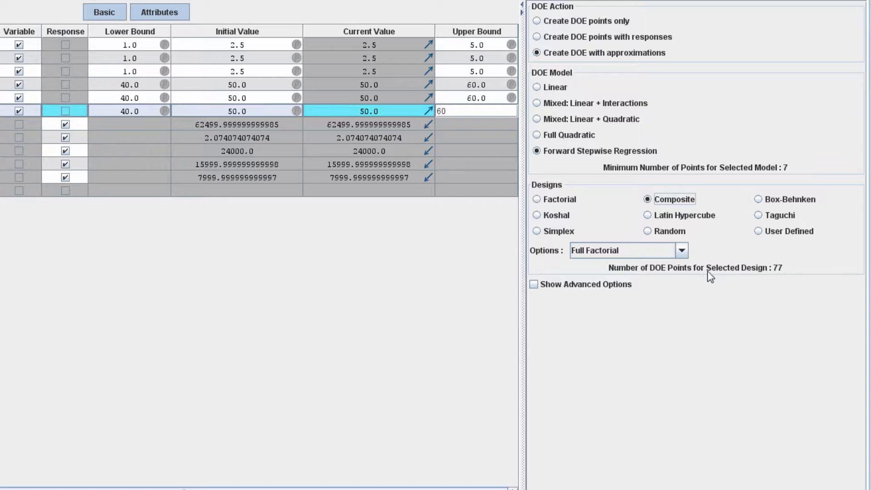
left_click(683, 250)
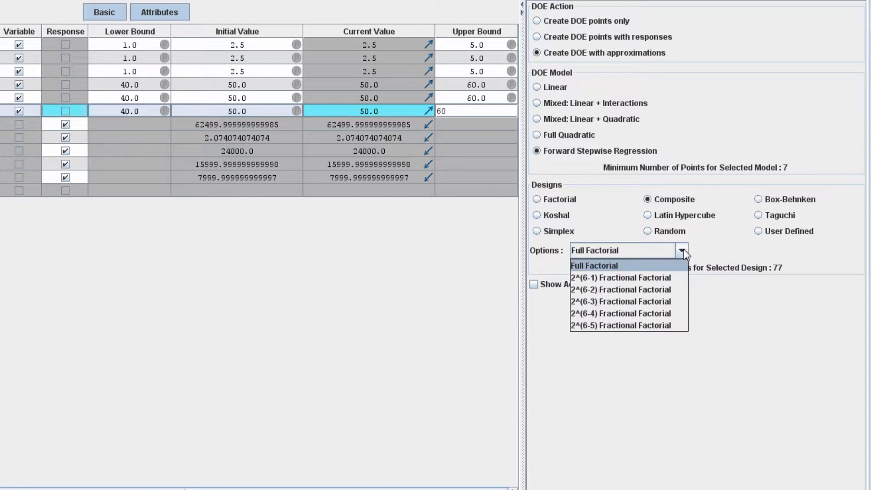
left_click(631, 277)
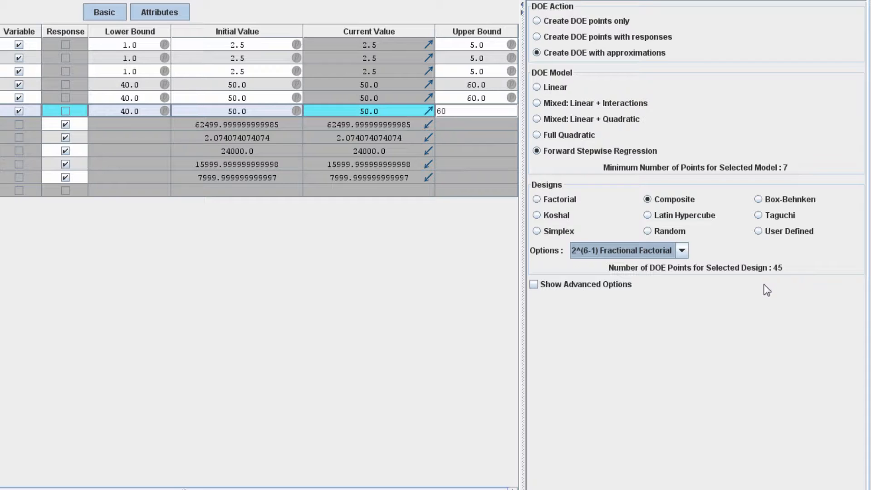
left_click(534, 285)
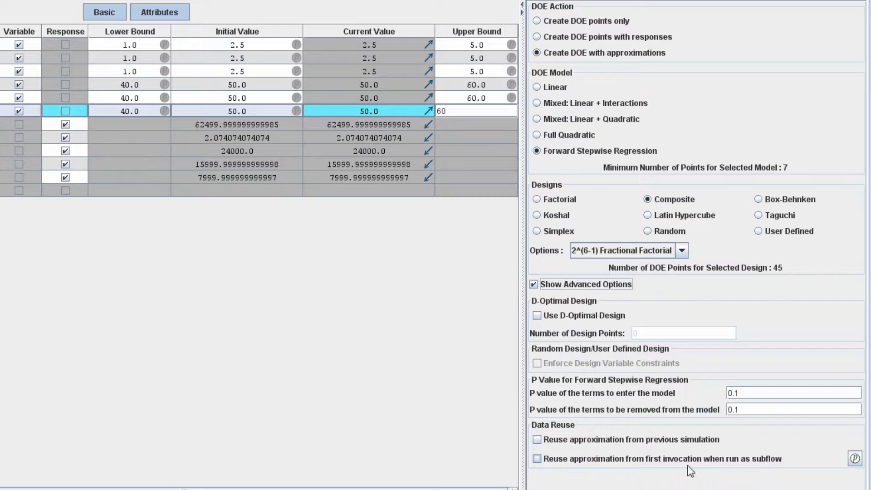
left_click(540, 461)
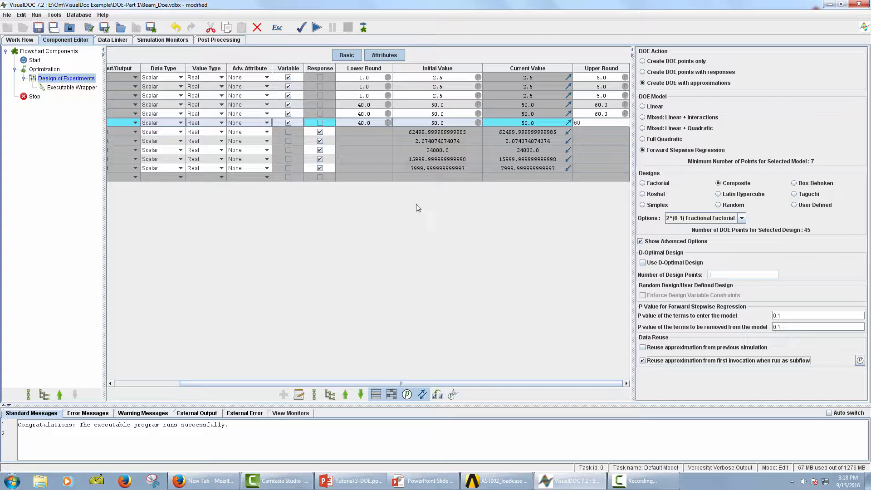
Automatically add and link the Design of Experiments data to the Optimization model in the Data Linker
left_click(119, 41)
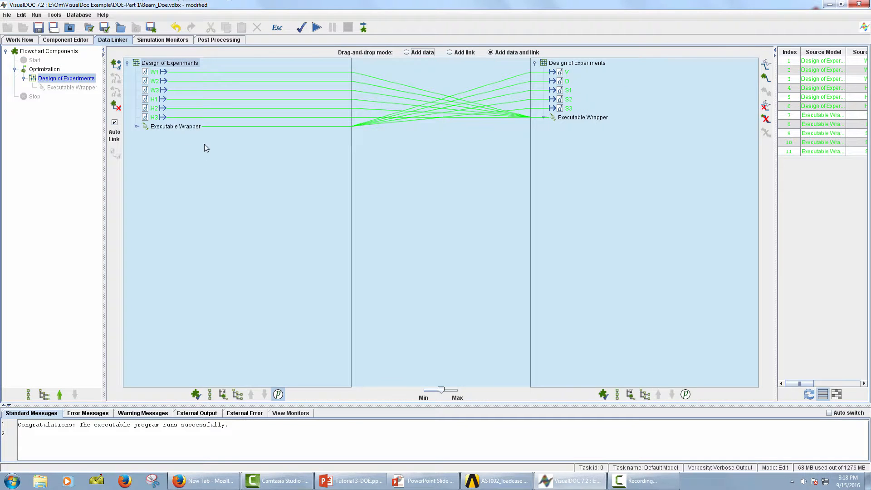
left_click(56, 71)
left_click(222, 108)
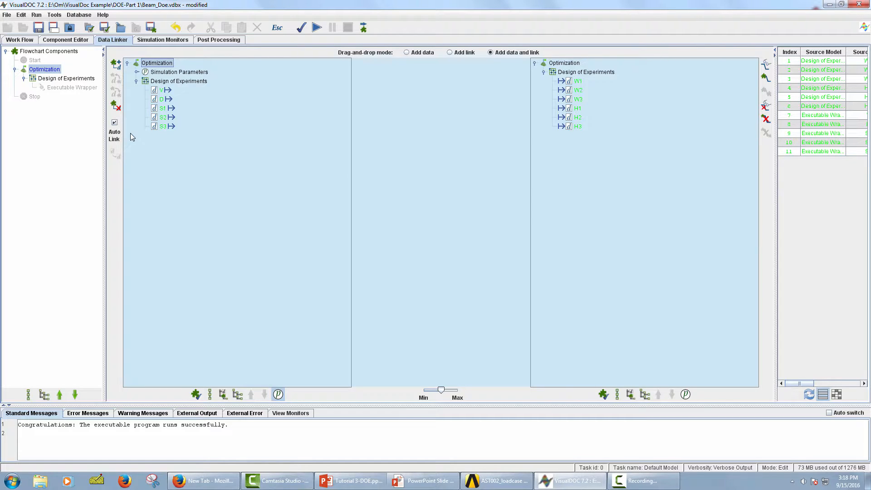
left_click(118, 64)
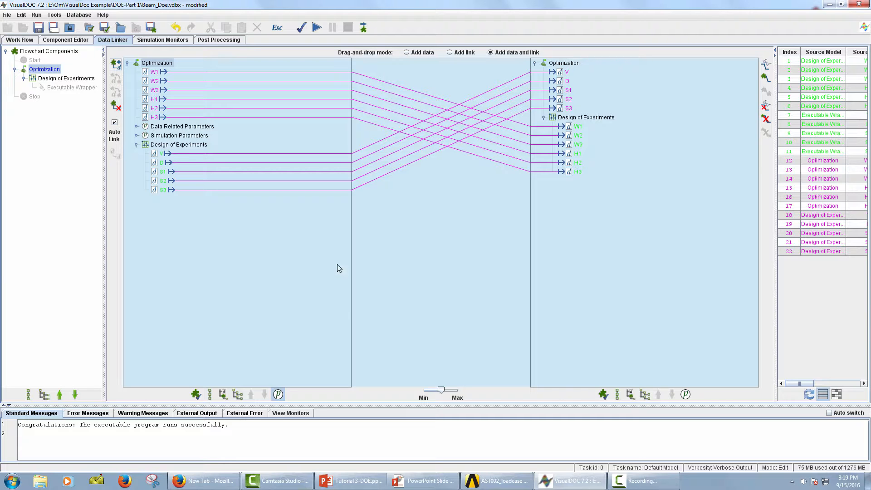
In the Optimization component, set the lower bounds of W1, W2 and W3 to 1 and their upper bounds to 5
left_click(82, 42)
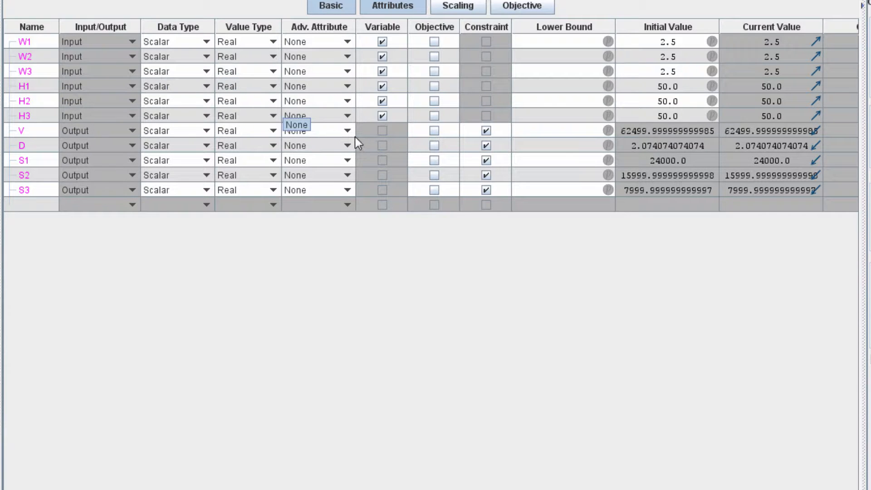
left_click(549, 41)
type("1")
key("Return")
type("1")
key("Return")
type("1")
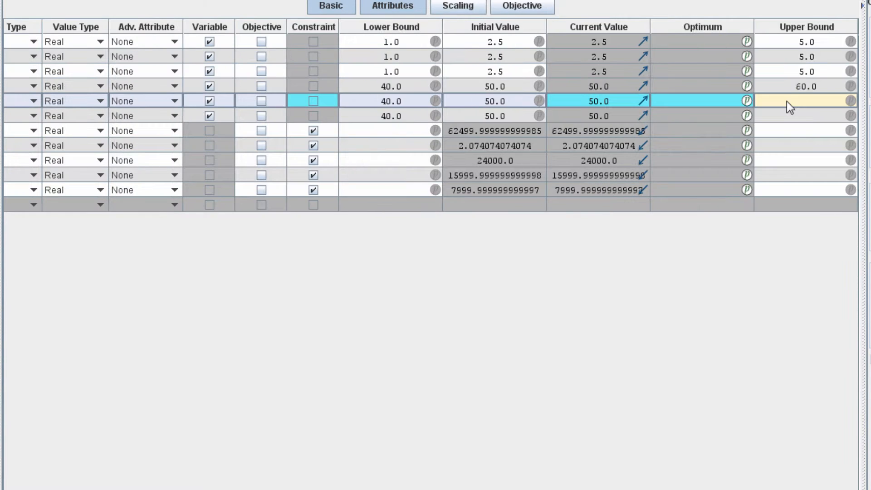
Set the lower bounds of H1, H2 and H3 to 40 and their upper bounds to 60 in the Optimization component
type("60")
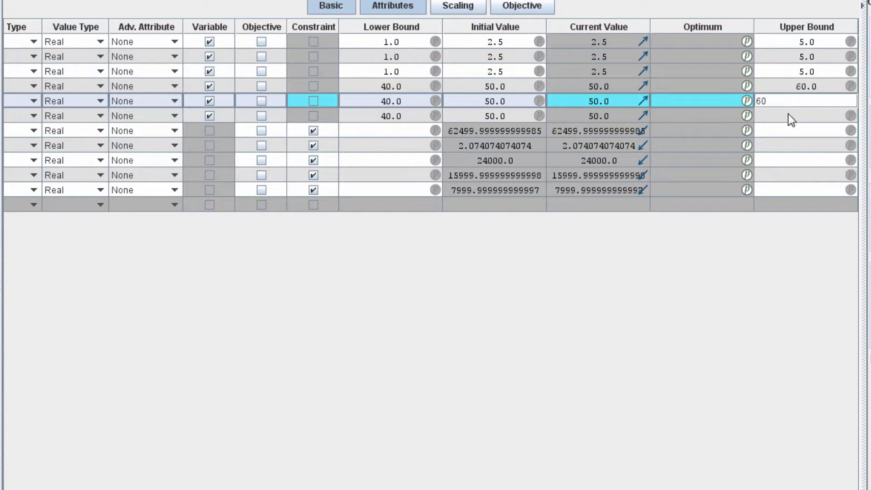
key("Return")
type("60")
Make output V an objective instead of a constraint in the Optimization component and check its goal
left_click(363, 136)
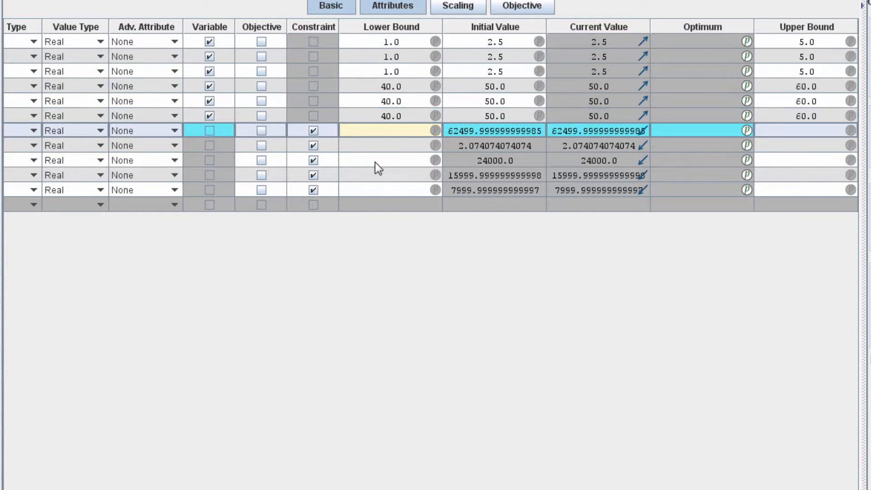
scroll(431, 114, "left", 5)
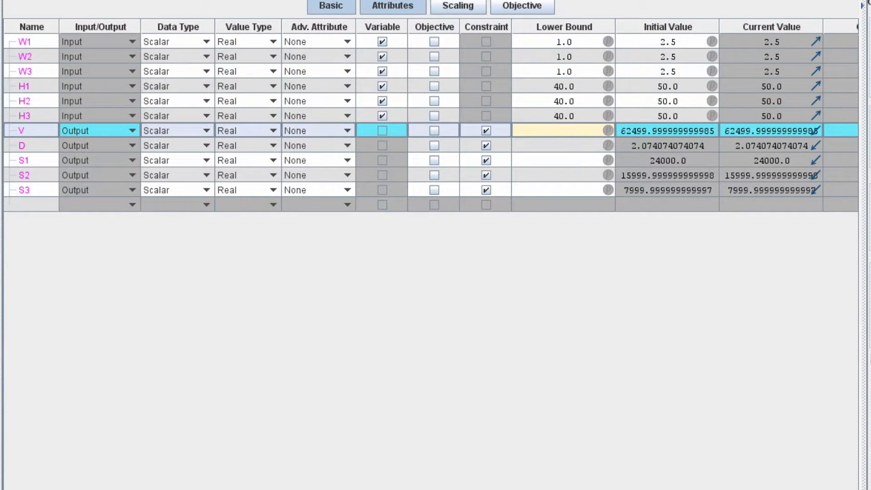
left_click(434, 131)
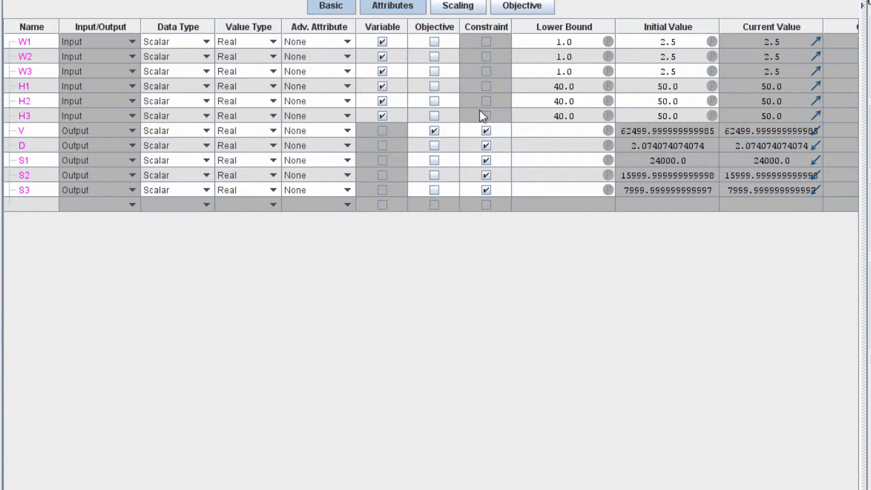
left_click(487, 131)
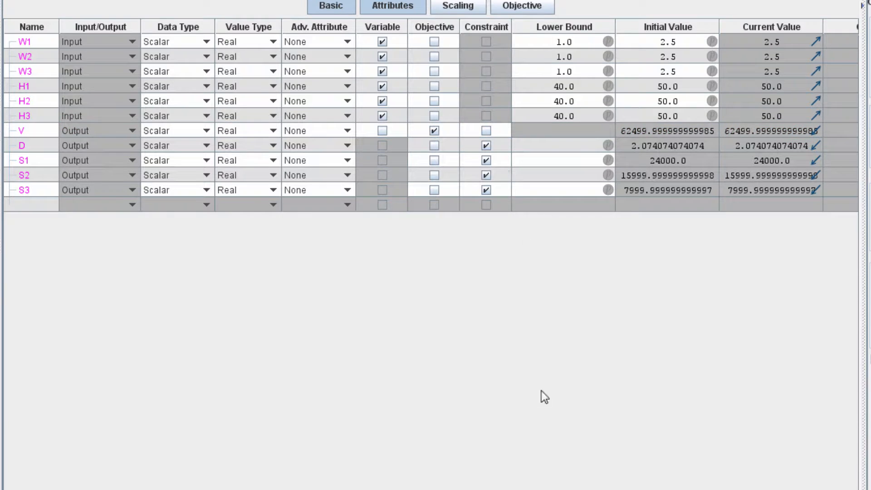
scroll(431, 123, "right", 5)
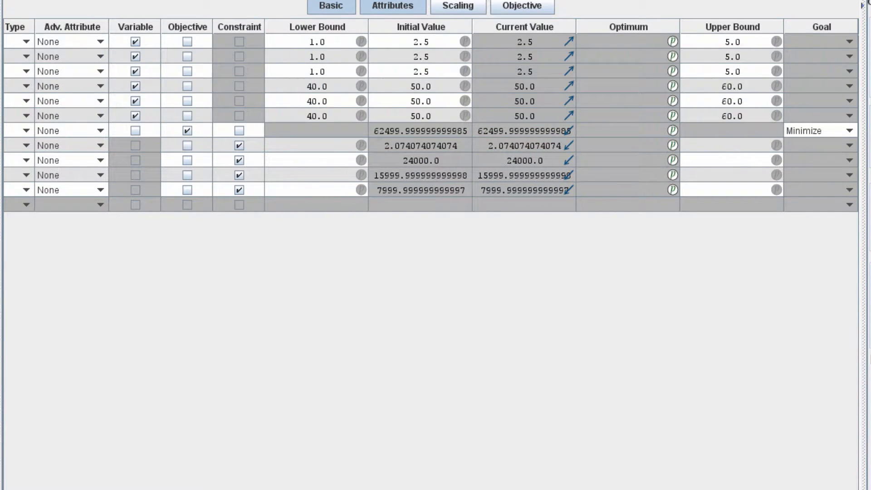
scroll(431, 123, "left", 5)
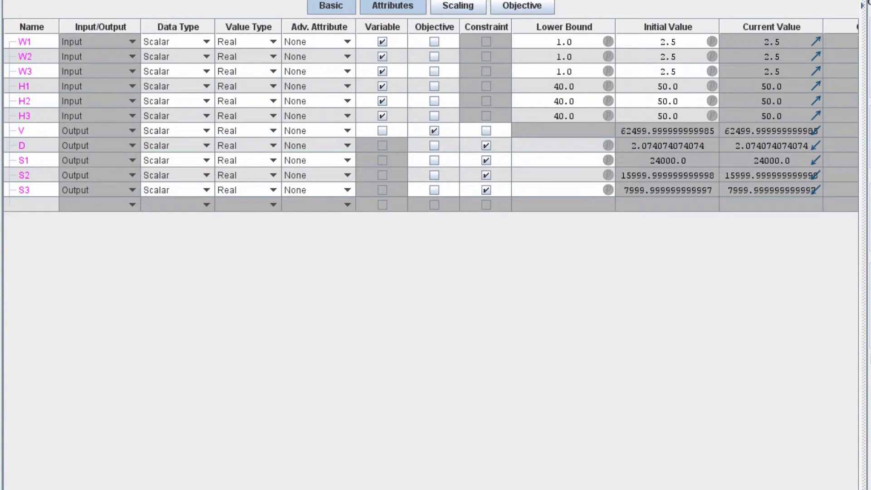
Set the upper bound of constraint D to 2 in the Optimization component
scroll(431, 123, "right", 5)
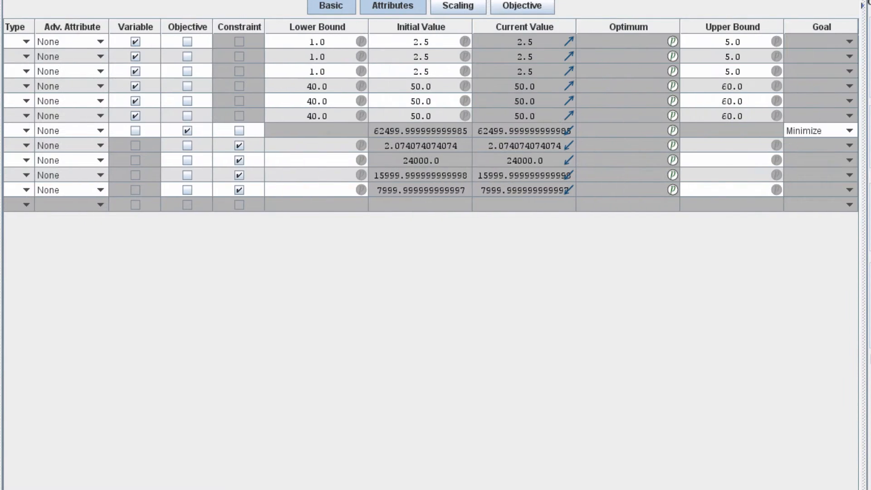
left_click(720, 151)
type("2")
Set the lower bounds of constraints S1, S2 and S3 to -20000 and their upper bounds to 20000
scroll(759, 330, "left", 5)
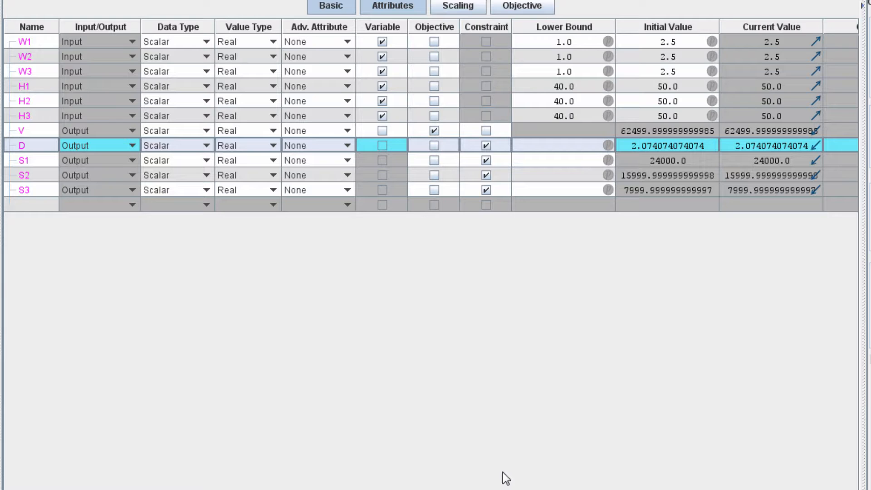
left_click(557, 159)
type("-")
type("2000")
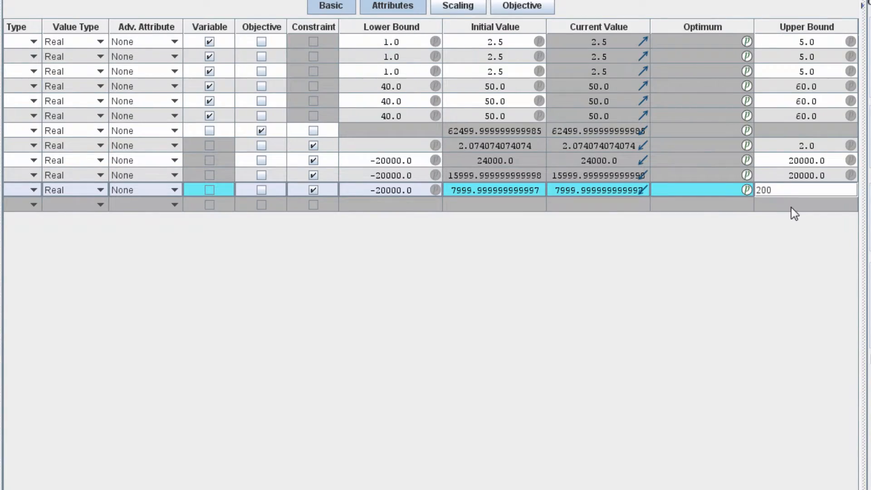
type("00")
key("Return")
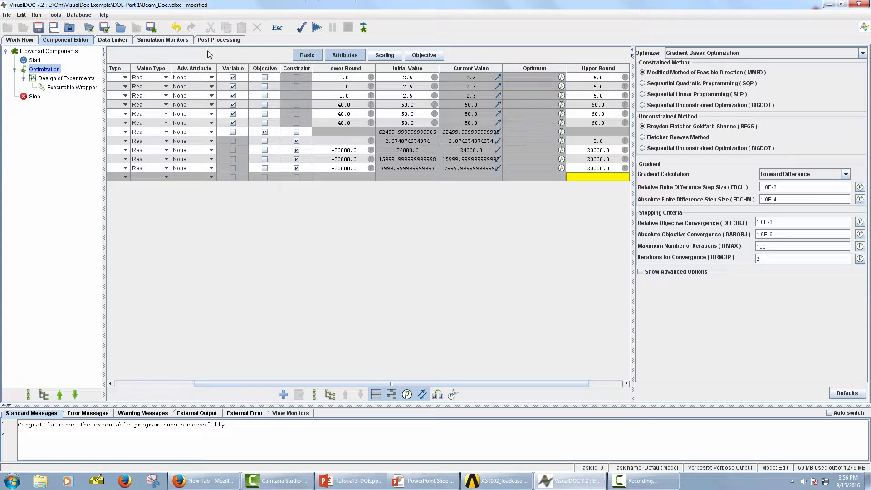
Add two optimization history monitors to the simulation monitors and expand the list of monitors
left_click(166, 41)
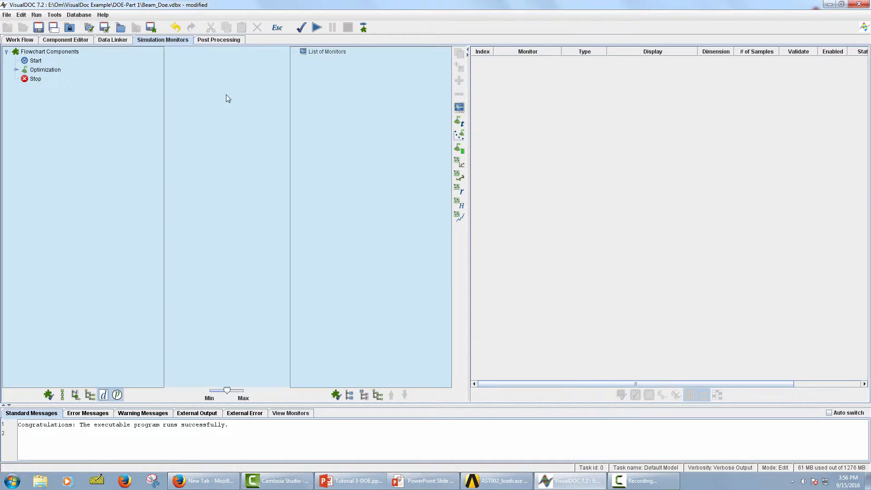
left_click(459, 123)
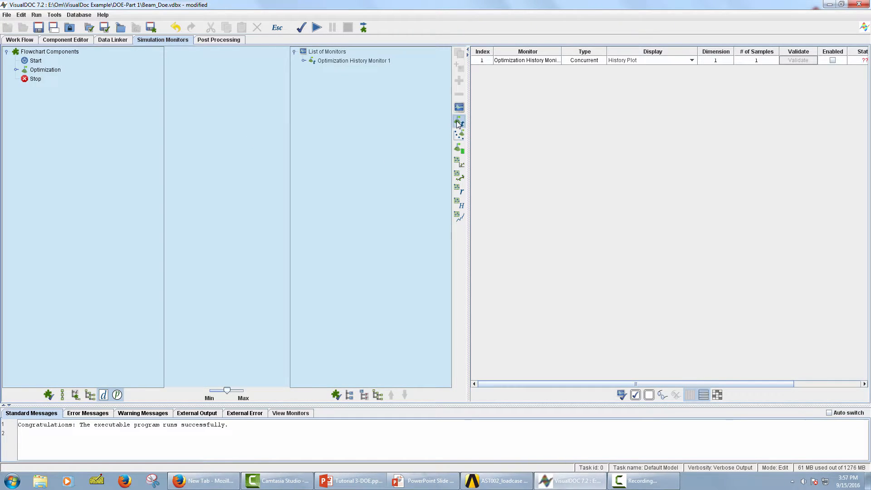
left_click(459, 124)
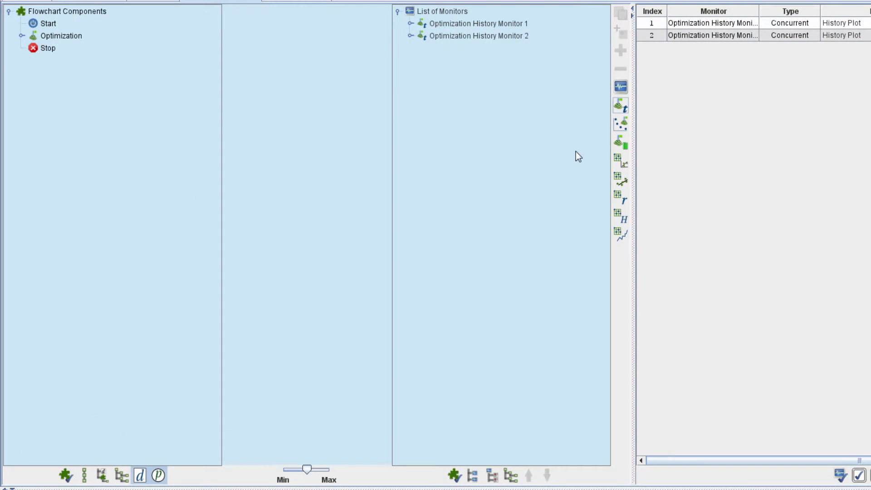
left_click(510, 475)
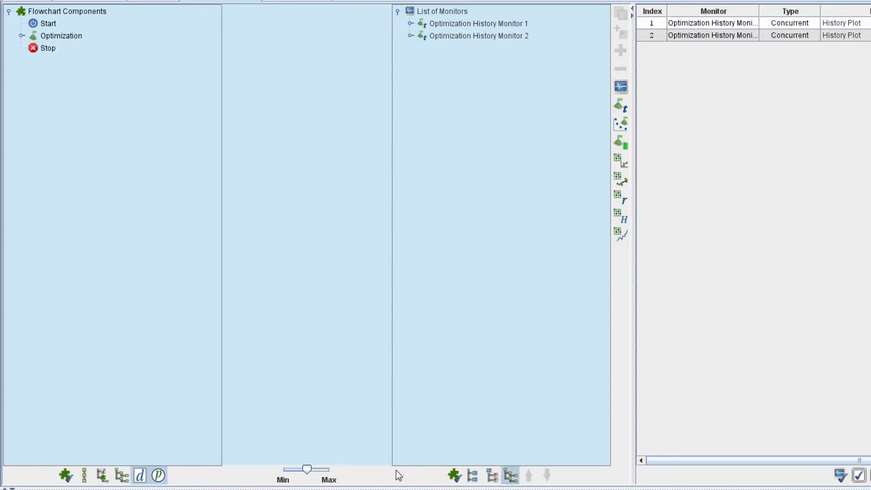
Link BestObjective to the X1 axis of history monitor 1 and WorstConstraint to that of monitor 2, and enable all monitors
left_click(121, 476)
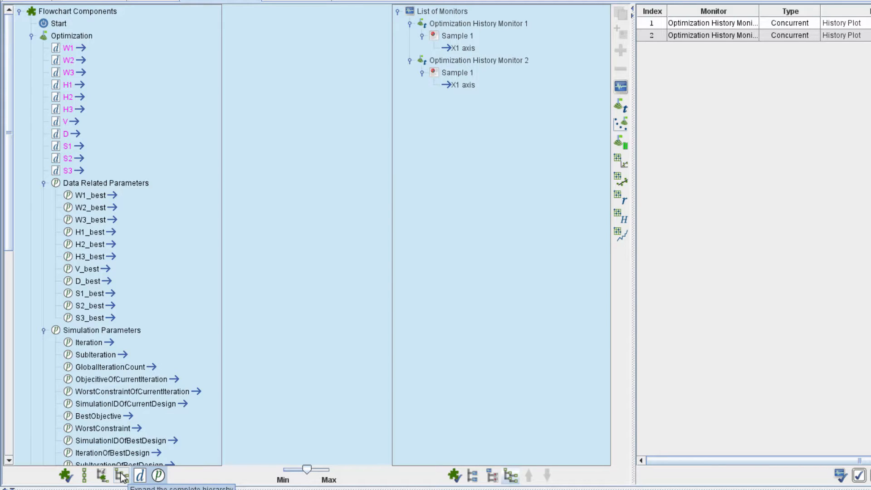
left_click(125, 417)
left_click_drag(290, 302, 453, 47)
left_click(138, 428)
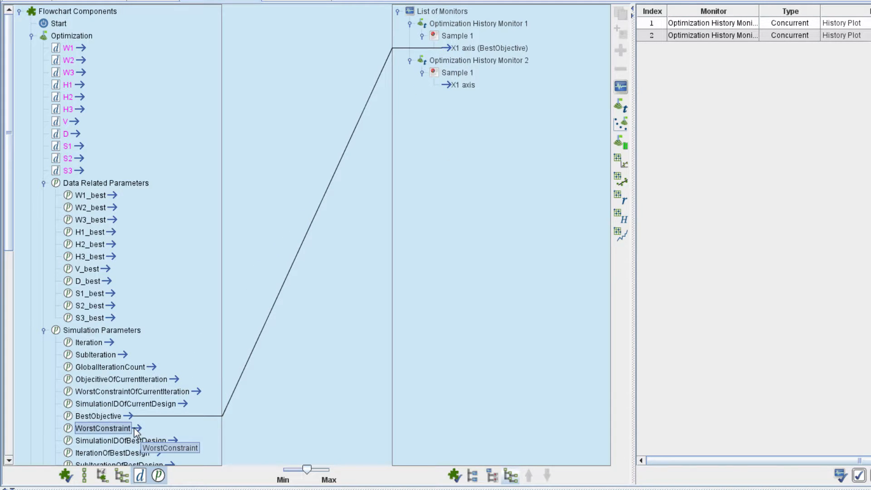
left_click_drag(137, 428, 453, 83)
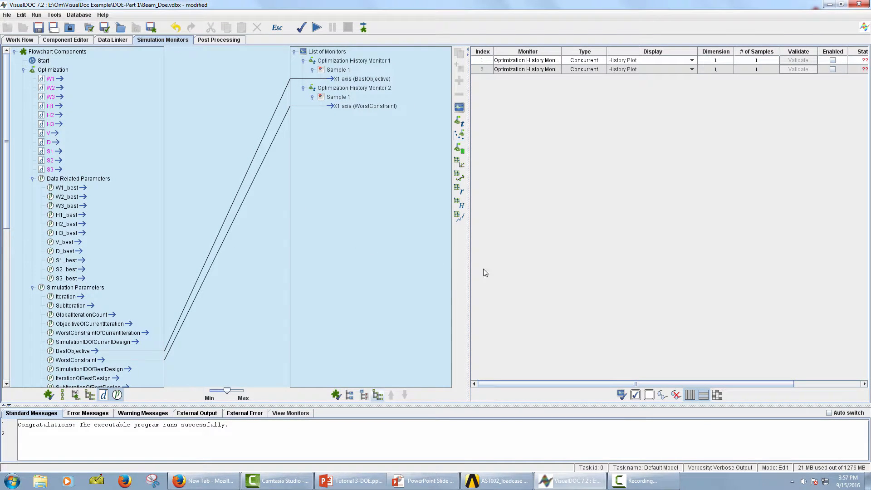
left_click(635, 395)
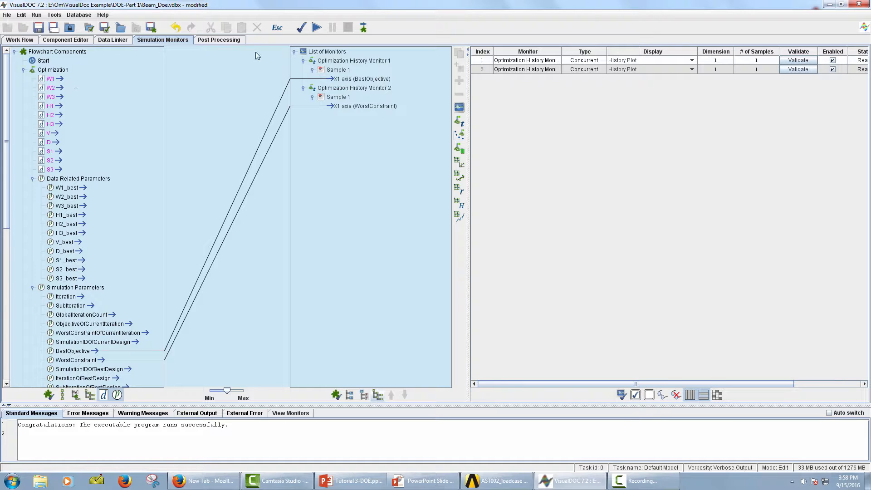
Validate the complete model and run it
left_click(301, 28)
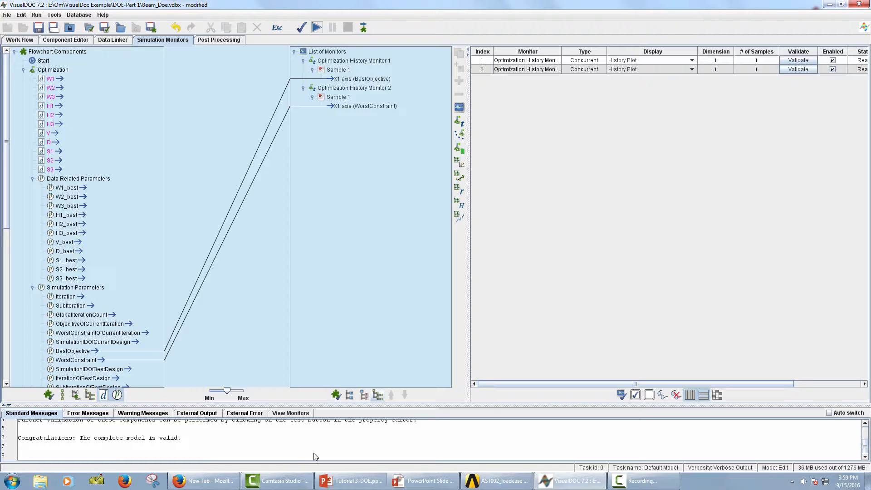
left_click(317, 27)
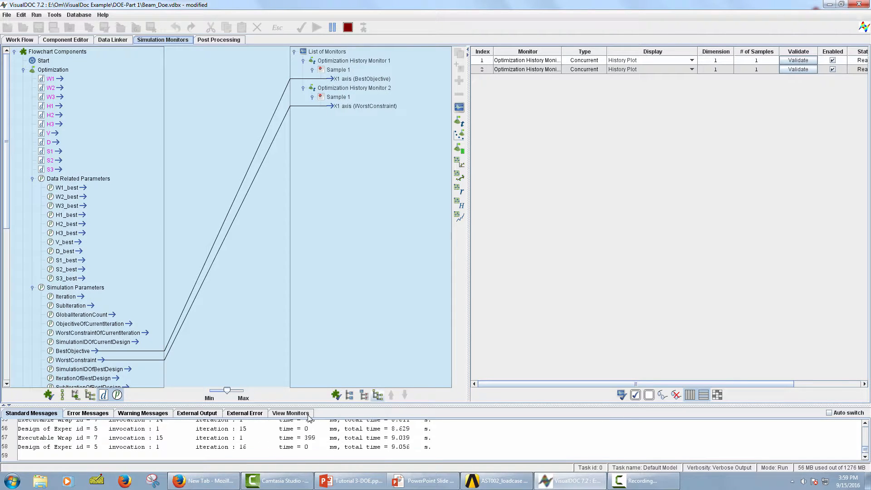
Display the optimization history monitors in an enlarged message area and tile the two plots side by side
left_click(307, 414)
left_click_drag(353, 404, 338, 214)
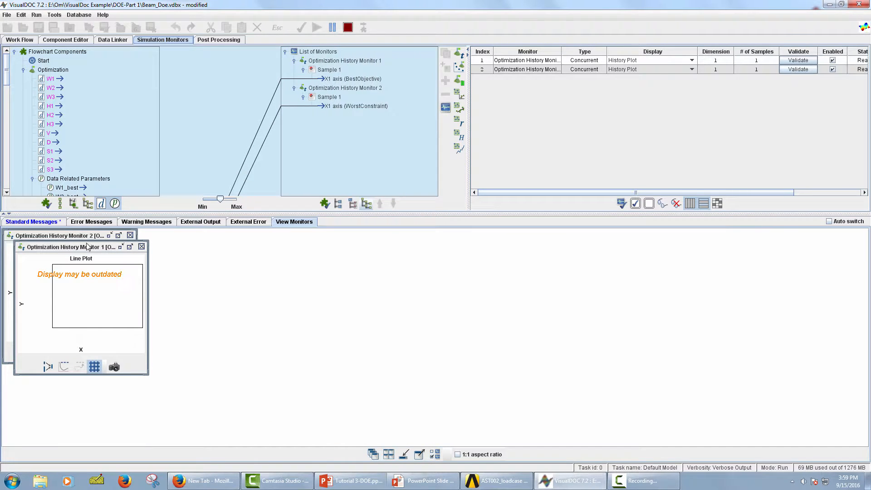
left_click_drag(106, 245, 379, 401)
left_click(389, 455)
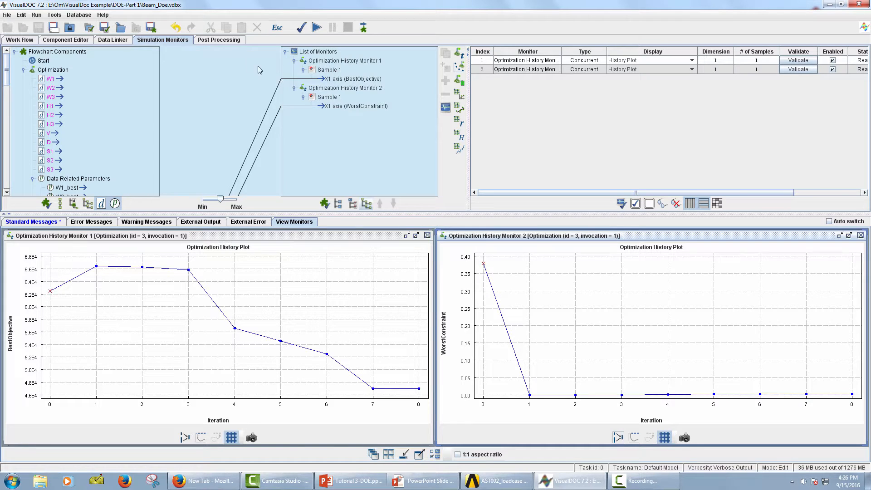
Generate the post-processing summary report for the Optimization component
left_click(236, 41)
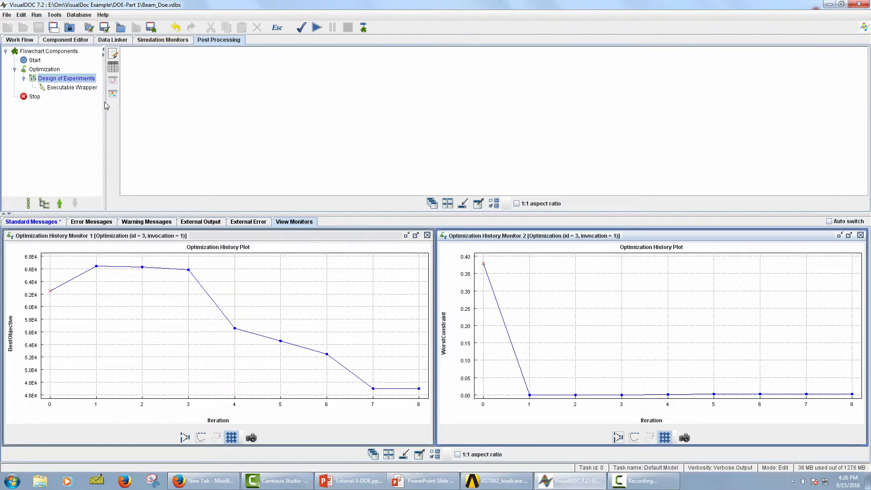
left_click(48, 71)
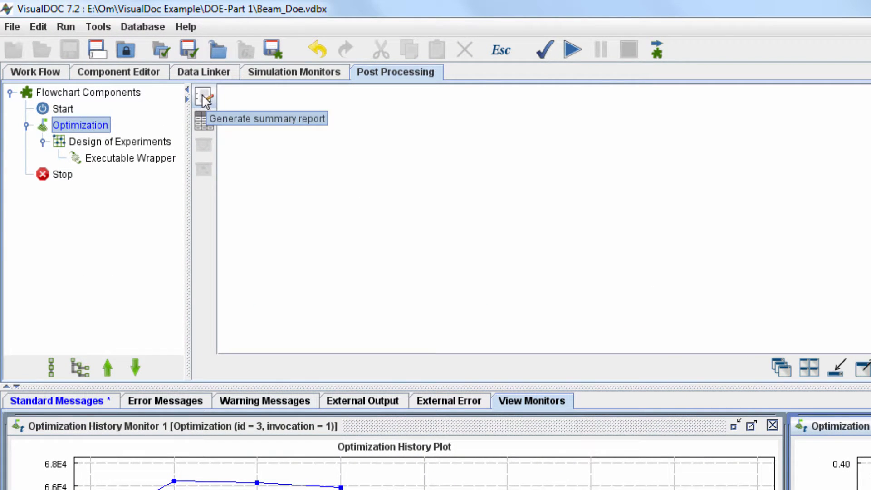
left_click(203, 101)
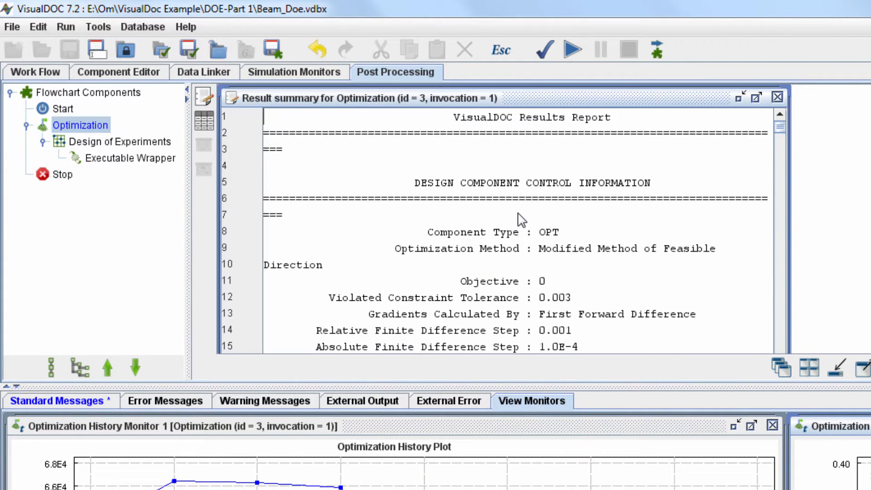
Examine the design variables, objective and constrained responses in the report, and the first-iteration and final points of the BestObjective plot
scroll(513, 219, "down", 3)
scroll(511, 219, "down", 18)
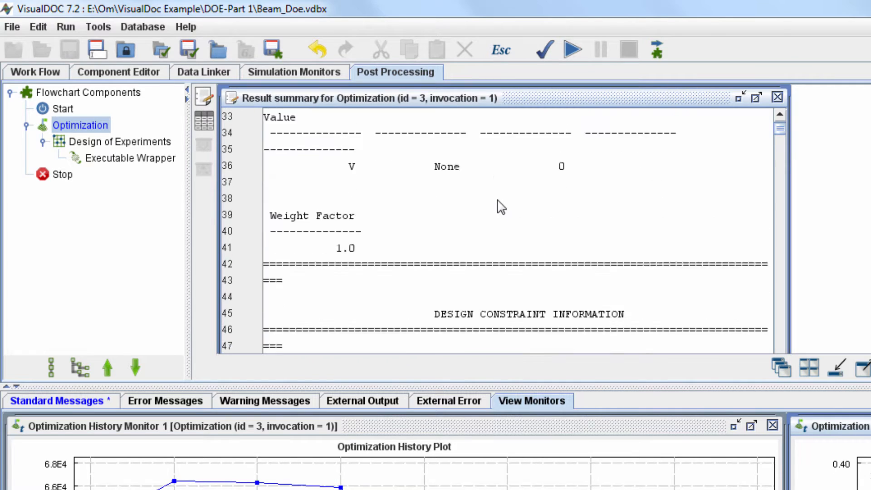
scroll(499, 212, "down", 15)
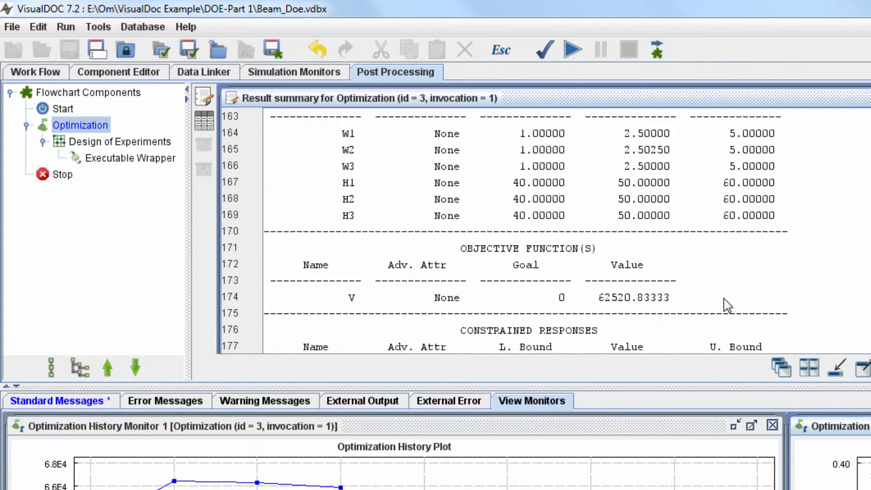
scroll(727, 301, "down", 3)
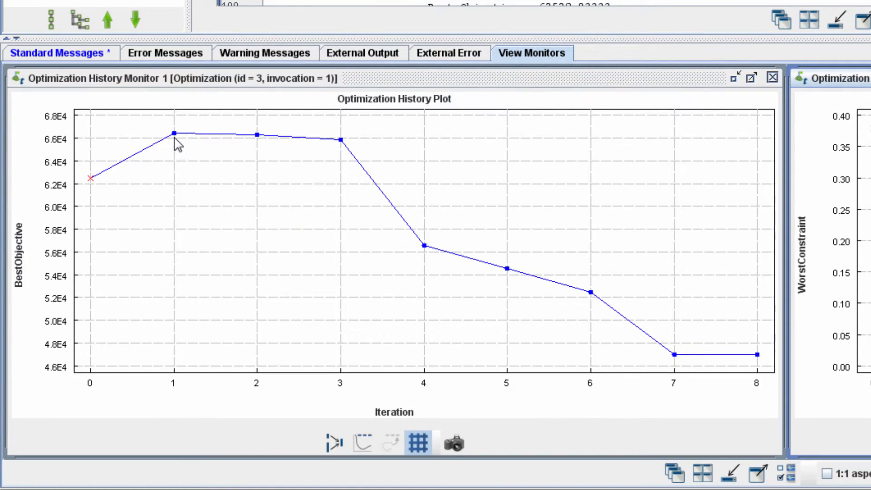
mouse_move(174, 133)
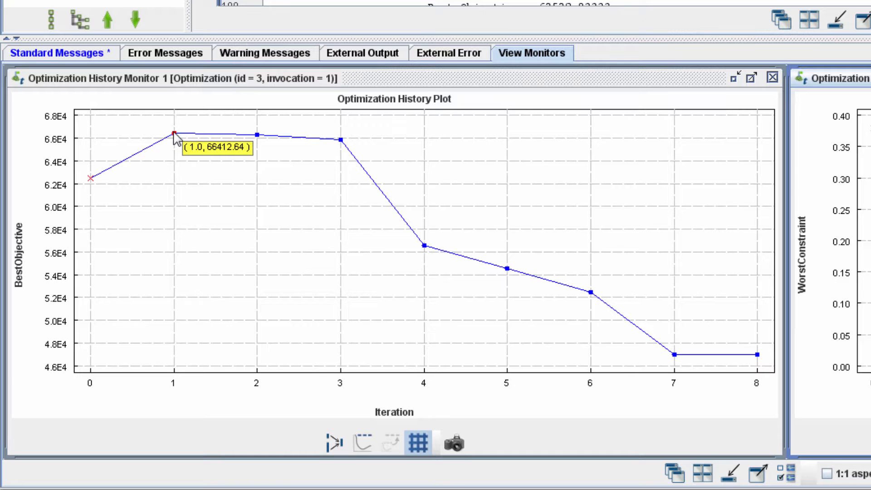
mouse_move(758, 355)
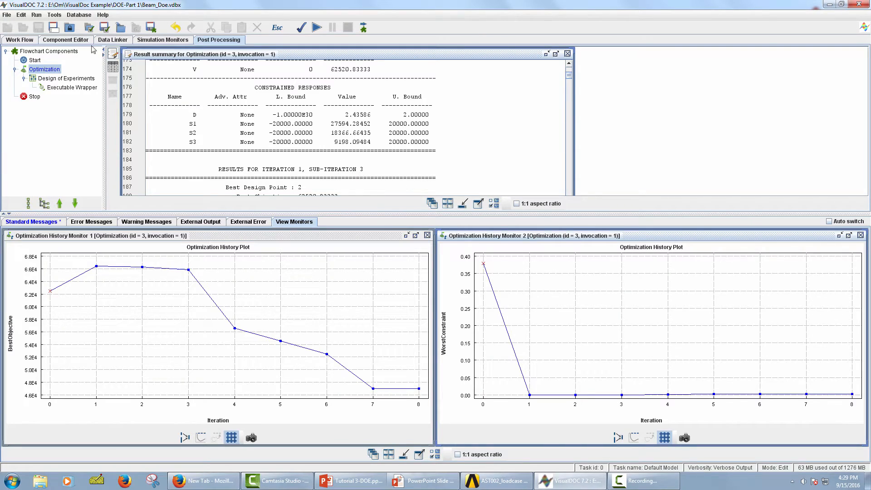
Compare the initial, current and optimum values with their bounds in the Optimization component's data table
left_click(78, 41)
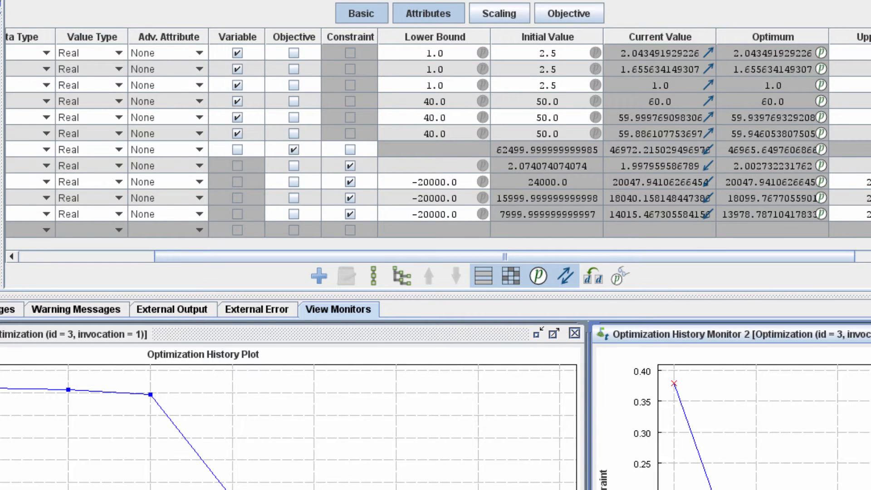
left_click_drag(686, 260, 761, 262)
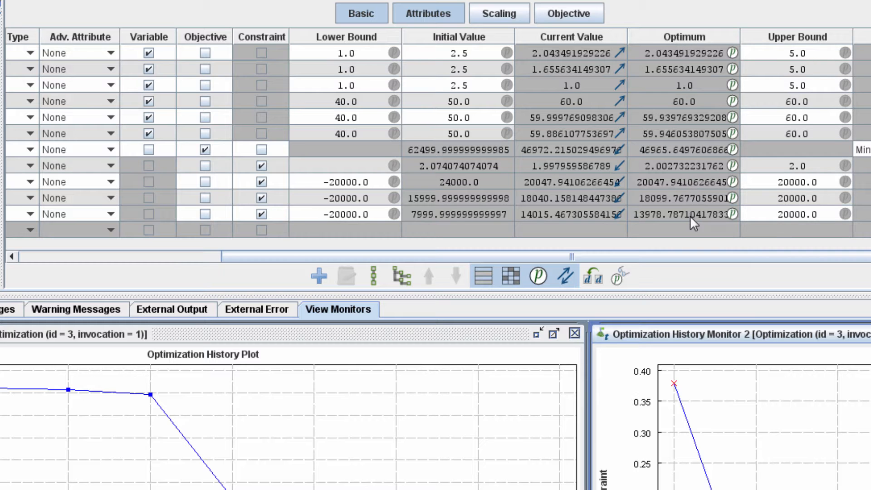
left_click_drag(704, 258, 577, 262)
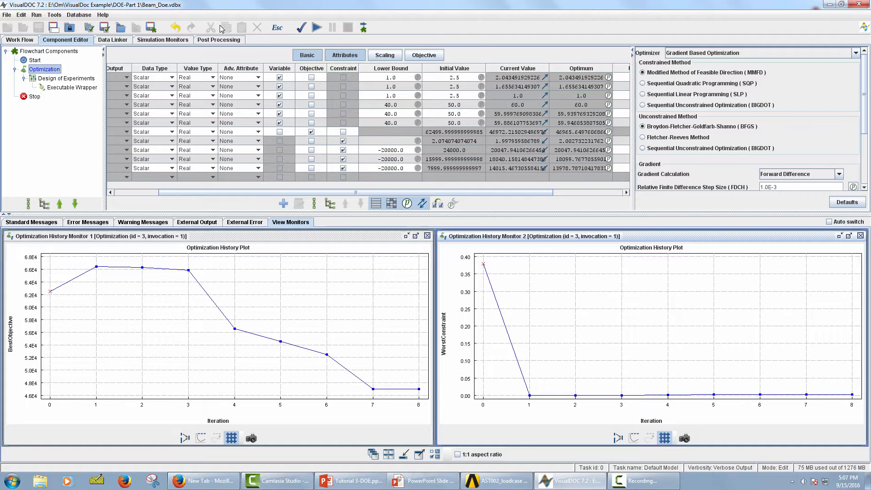
Launch the 3D Approximation Viewer for invocation 1 of the Design of Experiments component and enlarge the post-processing area
left_click(229, 41)
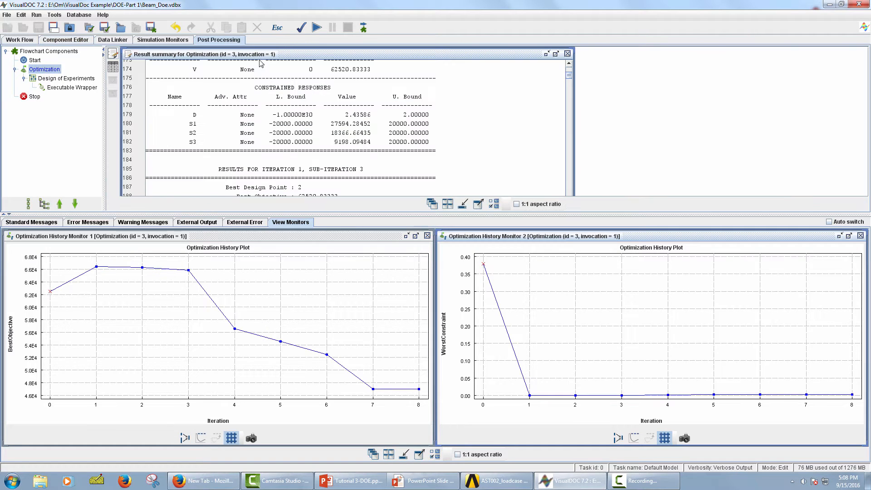
left_click(77, 79)
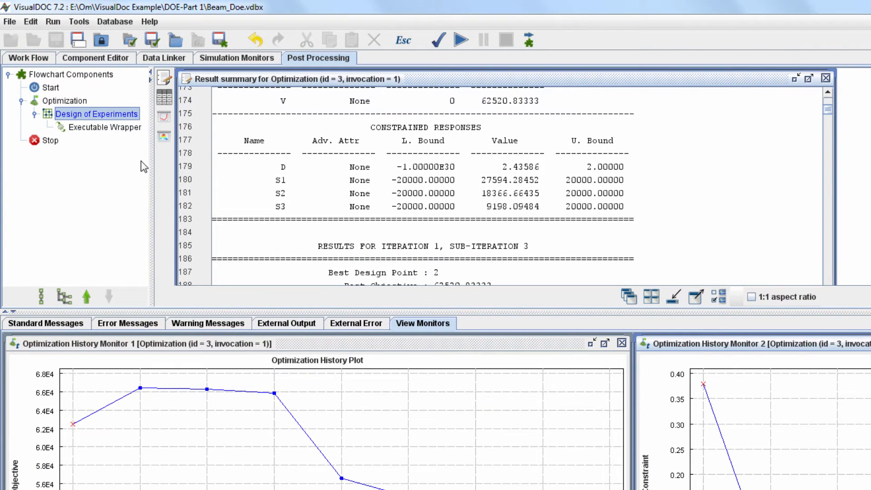
left_click(165, 141)
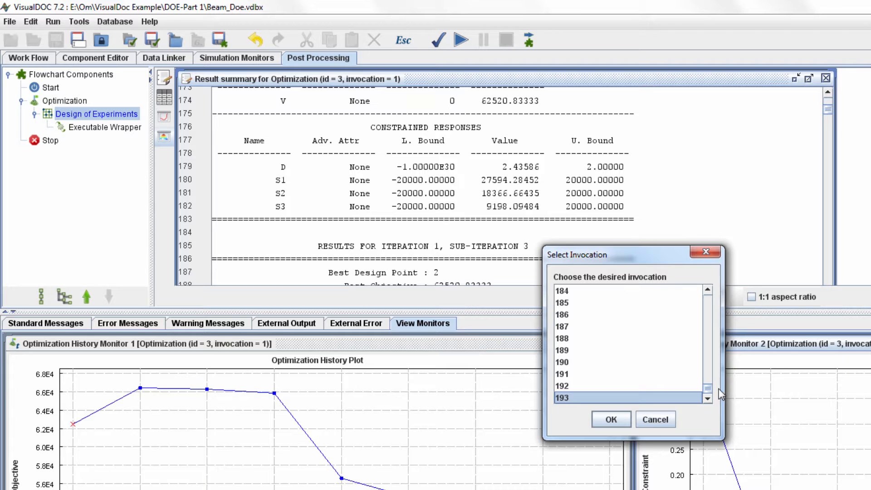
left_click_drag(707, 387, 701, 295)
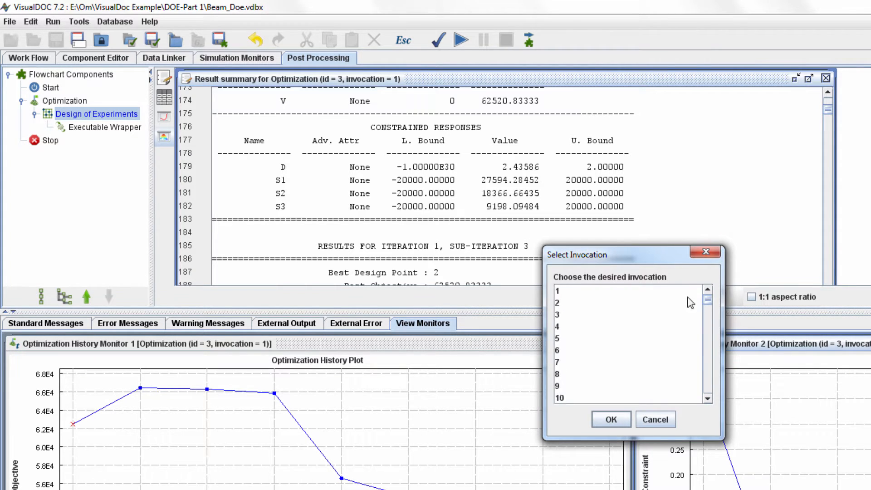
left_click(572, 293)
left_click(613, 418)
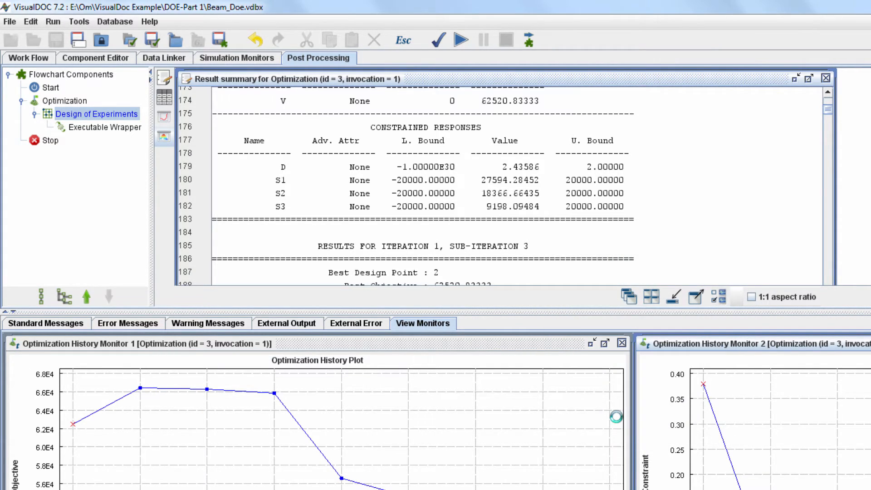
left_click_drag(599, 313, 598, 467)
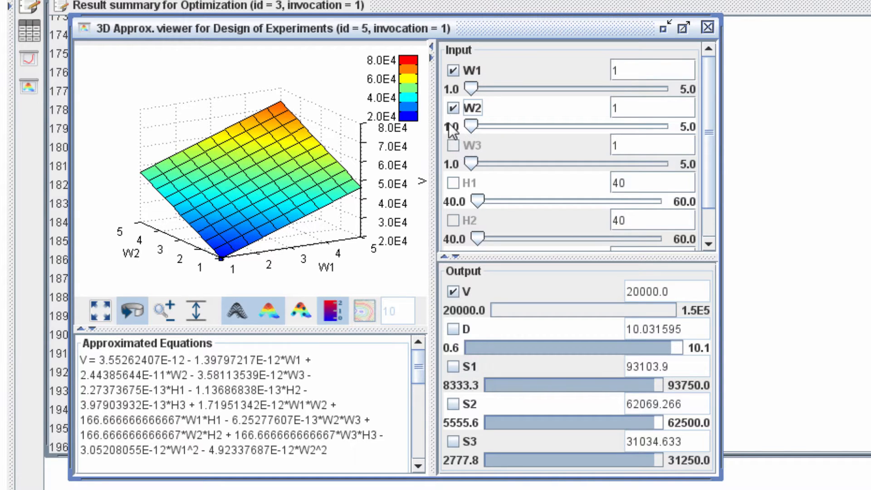
Plot V against W1 and W3, with W1 at 1.6, W2 and W3 at 2.6, H1 at 43 and H2 at 52
left_click(453, 109)
left_click(454, 145)
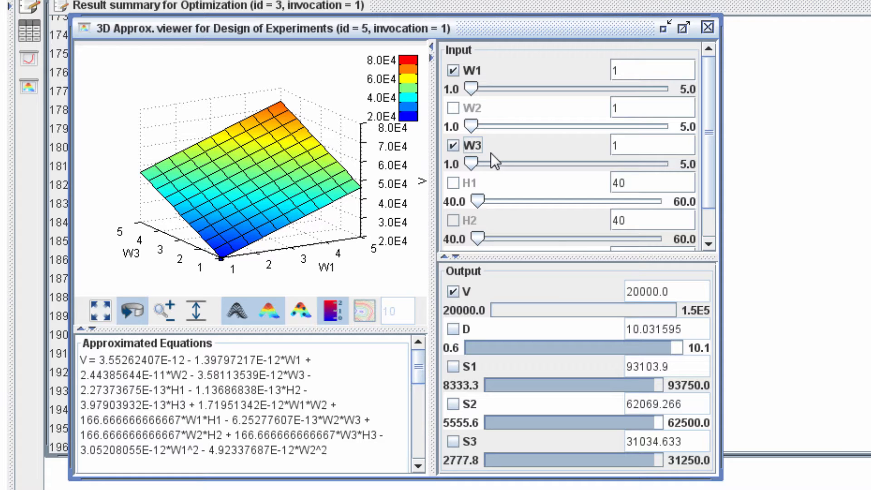
left_click_drag(472, 90, 500, 91)
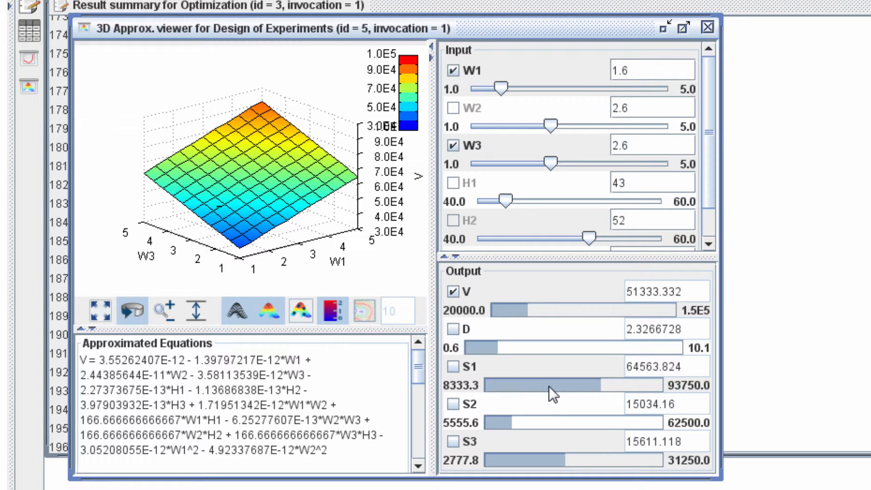
Show the design points on the surface plot and add the D, S1 and S3 responses, leaving S2 out
left_click(302, 312)
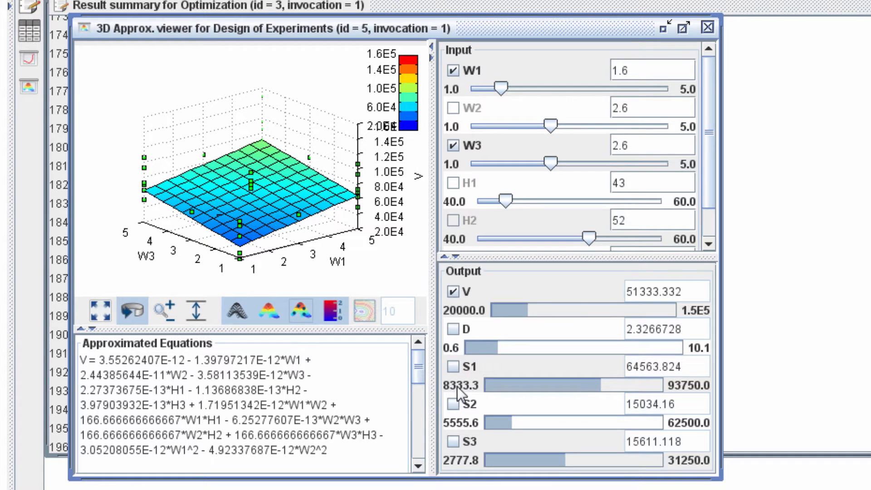
left_click(453, 329)
left_click(453, 367)
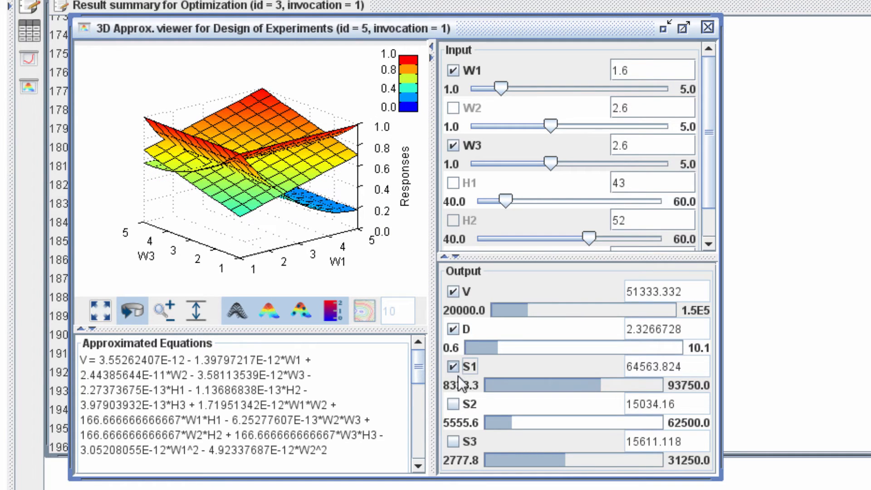
left_click(454, 404)
left_click(454, 441)
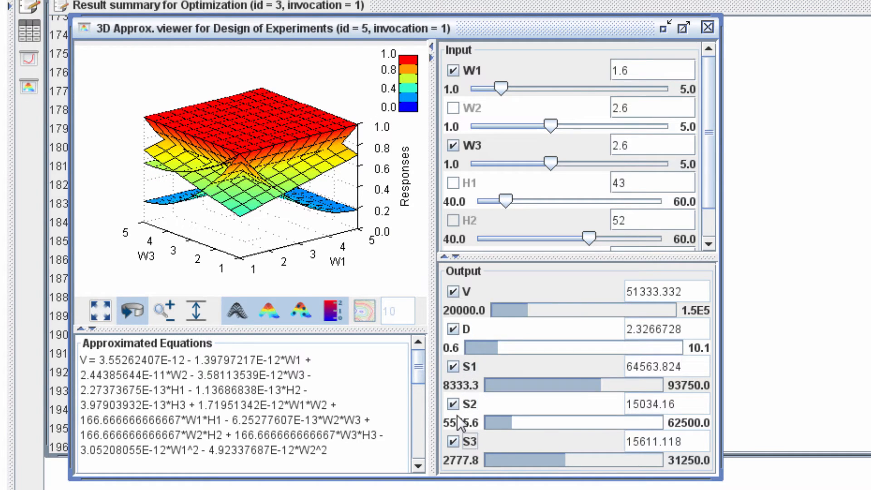
left_click(453, 404)
Set W1 to 2.6, W3 to 2.8 and H1 to 54 in the 3D viewer, and look at the approximated equations
left_click_drag(505, 201, 607, 201)
left_click_drag(550, 163, 527, 156)
left_click_drag(549, 126, 477, 136)
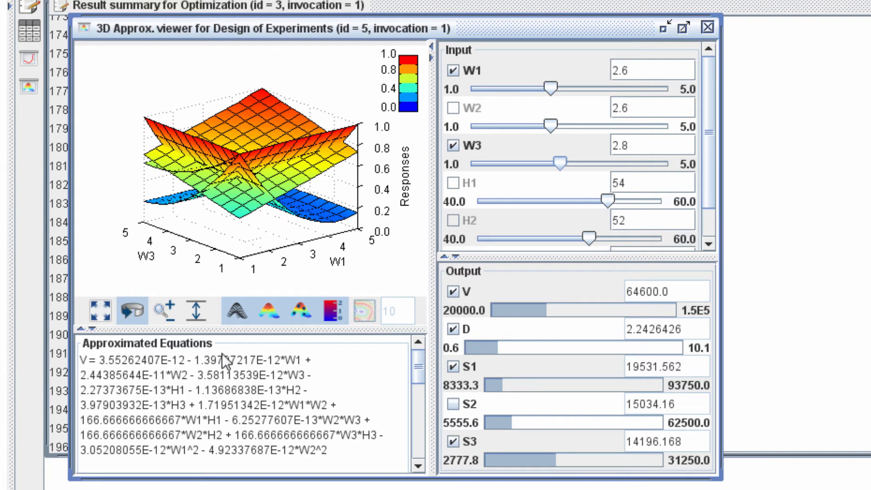
mouse_move(418, 365)
left_mouse_down()
mouse_move(420, 434)
mouse_move(421, 366)
left_mouse_up()
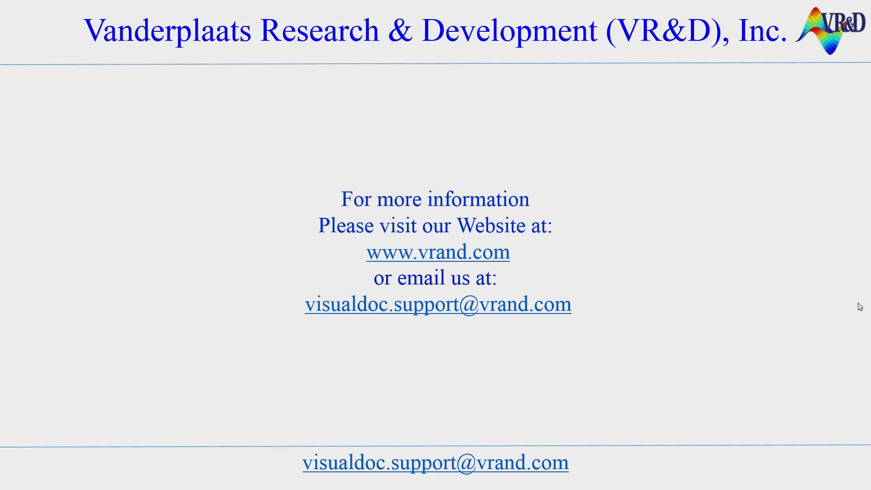